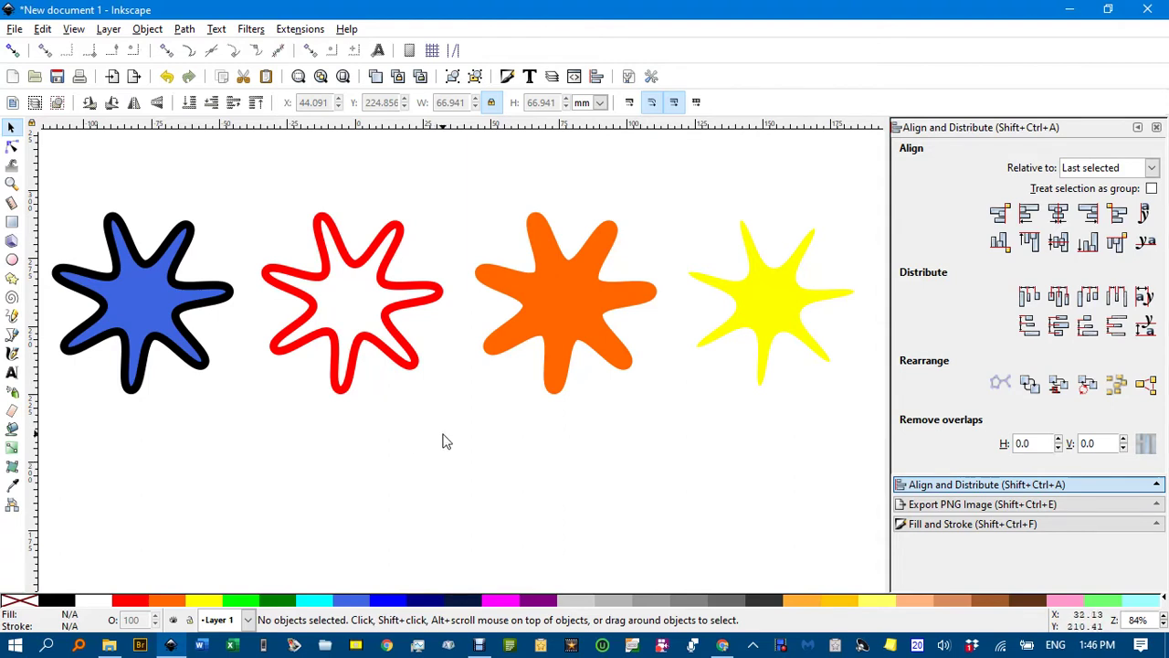
Select the blue seven-pointed star with the thick black outline
{"action": "left_click", "coordinate": [144, 308]}
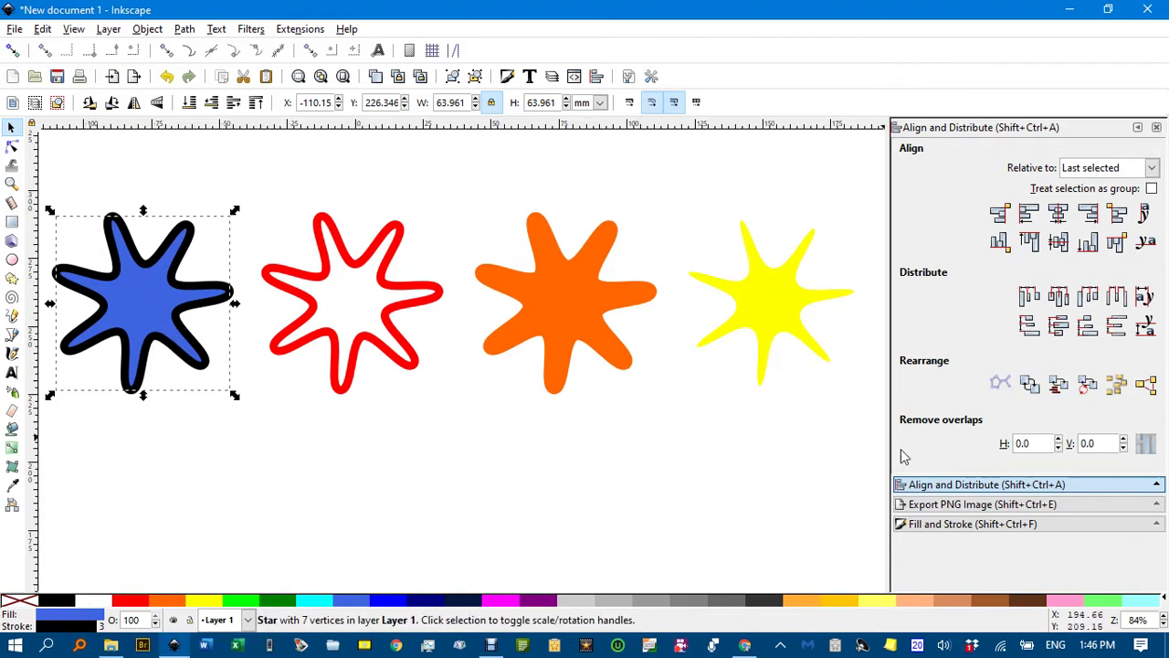
Review the star's 3e66e1ff fill and black 3 mm stroke, finishing on Stroke style
{"action": "left_click", "coordinate": [950, 524]}
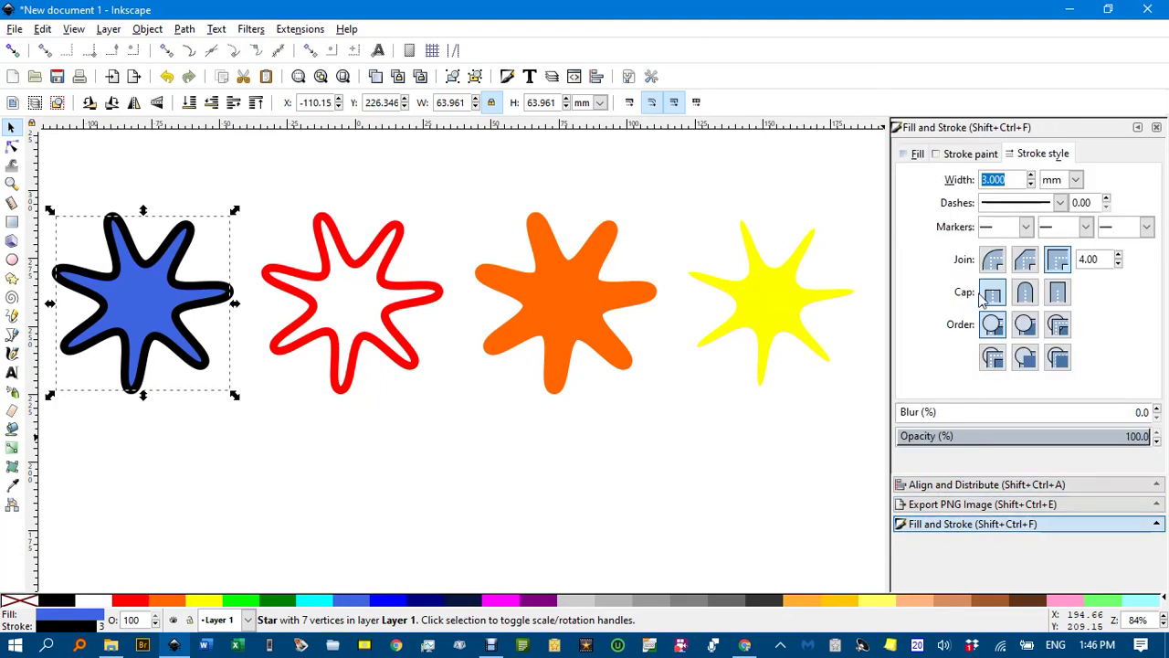
{"action": "left_click", "coordinate": [917, 155]}
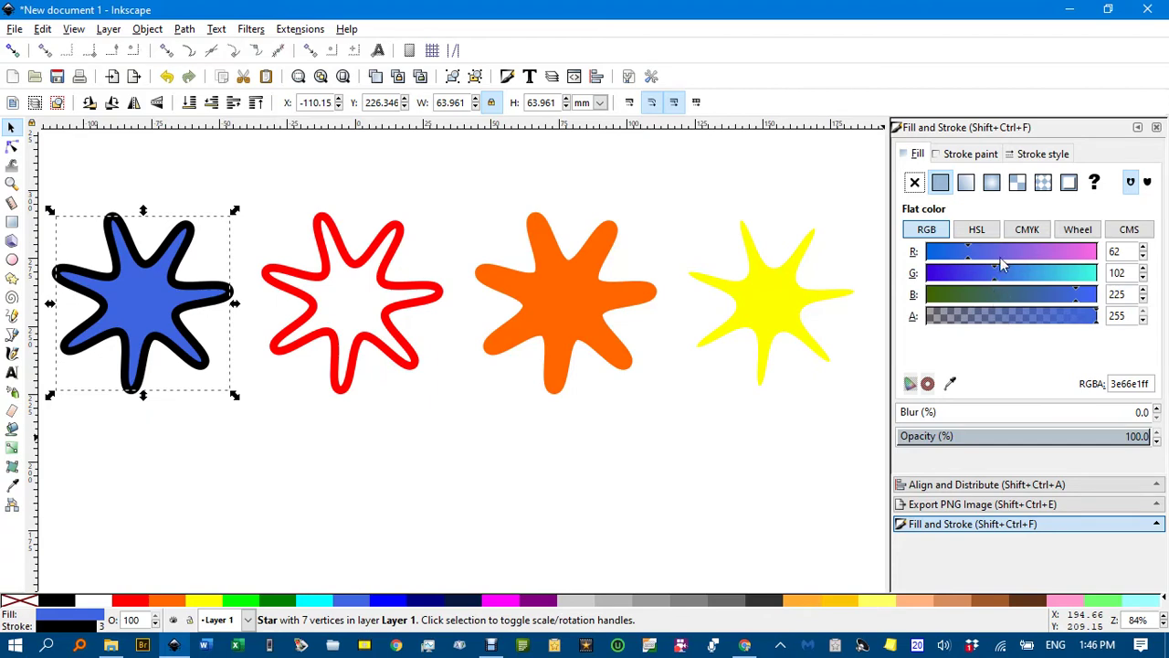
{"action": "left_click", "coordinate": [1046, 157]}
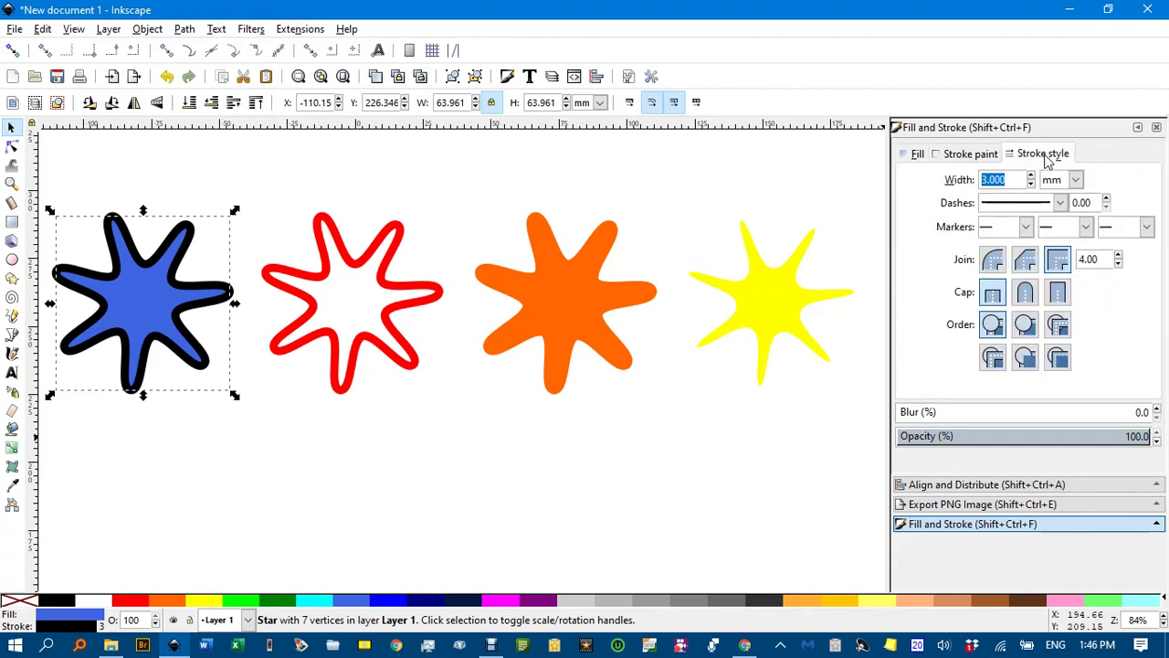
{"action": "left_click", "coordinate": [965, 156]}
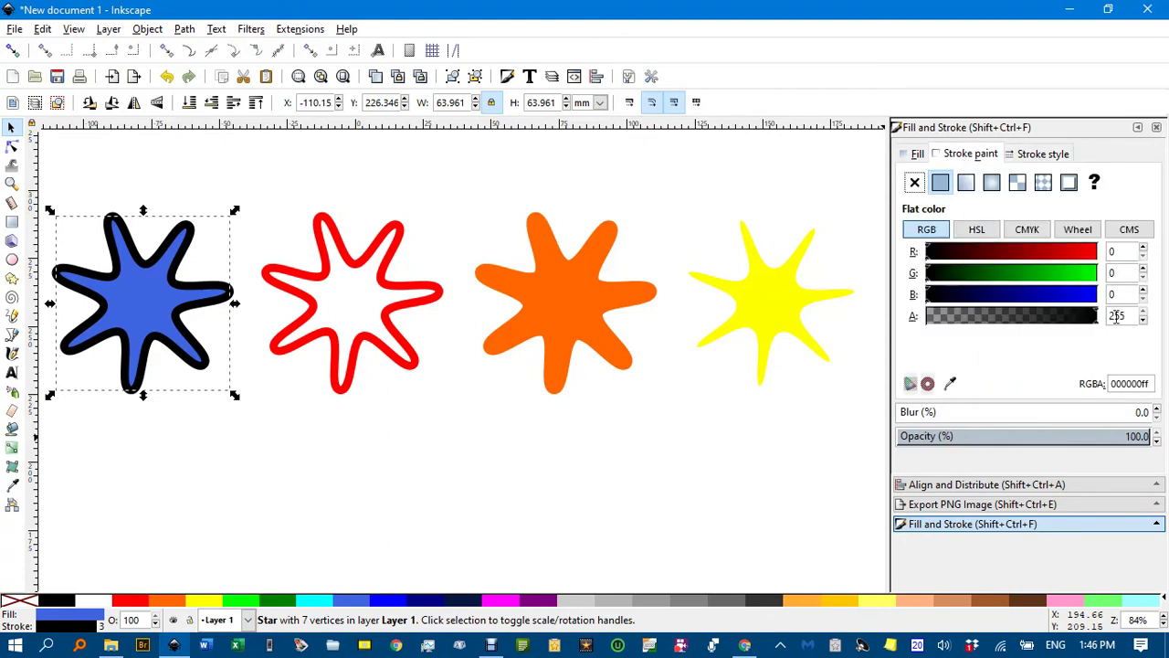
{"action": "left_click", "coordinate": [1043, 154]}
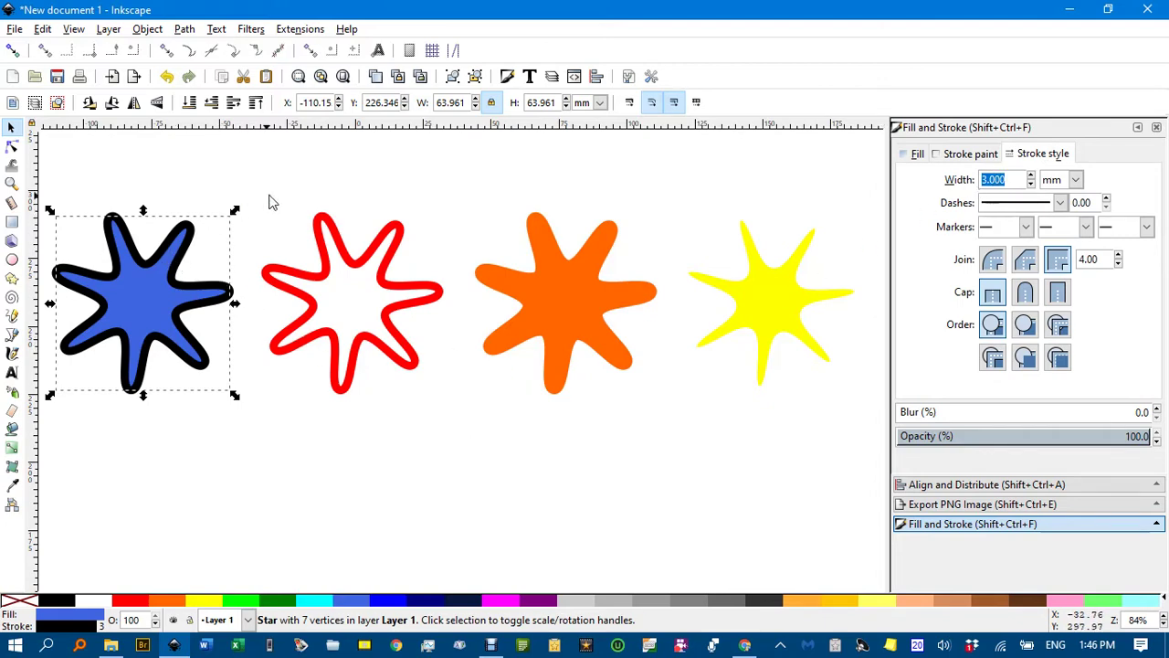
Move the red, orange and yellow stars down off screen and reselect the blue star alone
{"action": "left_click_drag", "start_coordinate": [246, 165], "coordinate": [872, 448]}
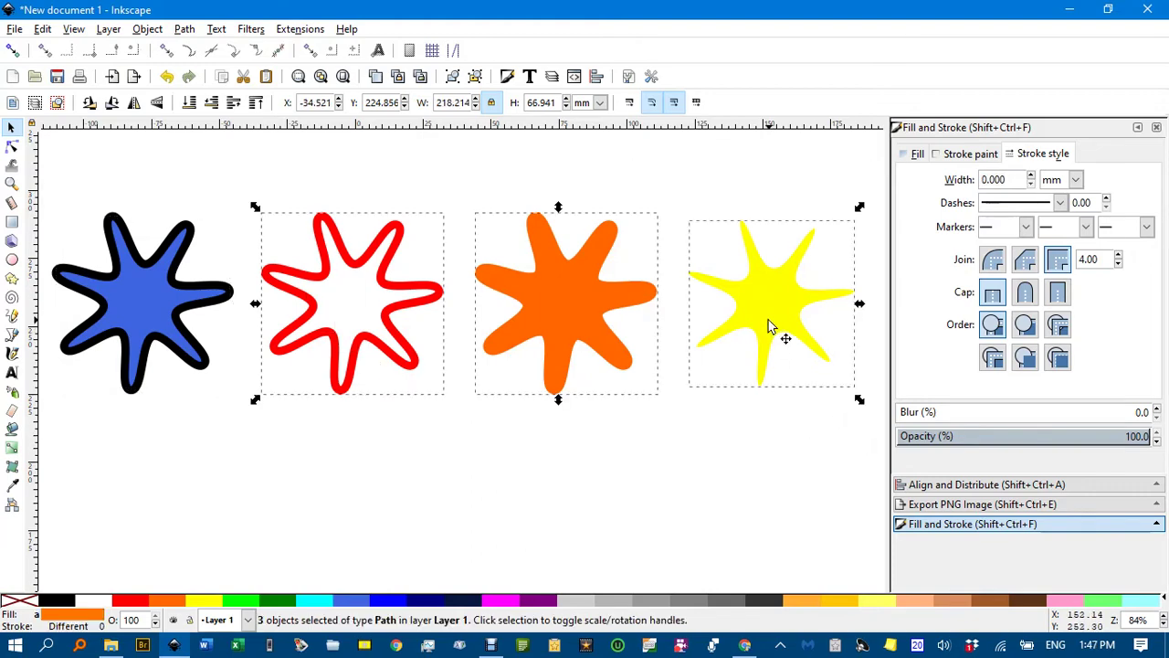
{"action": "left_click_drag", "start_coordinate": [774, 330], "coordinate": [750, 617]}
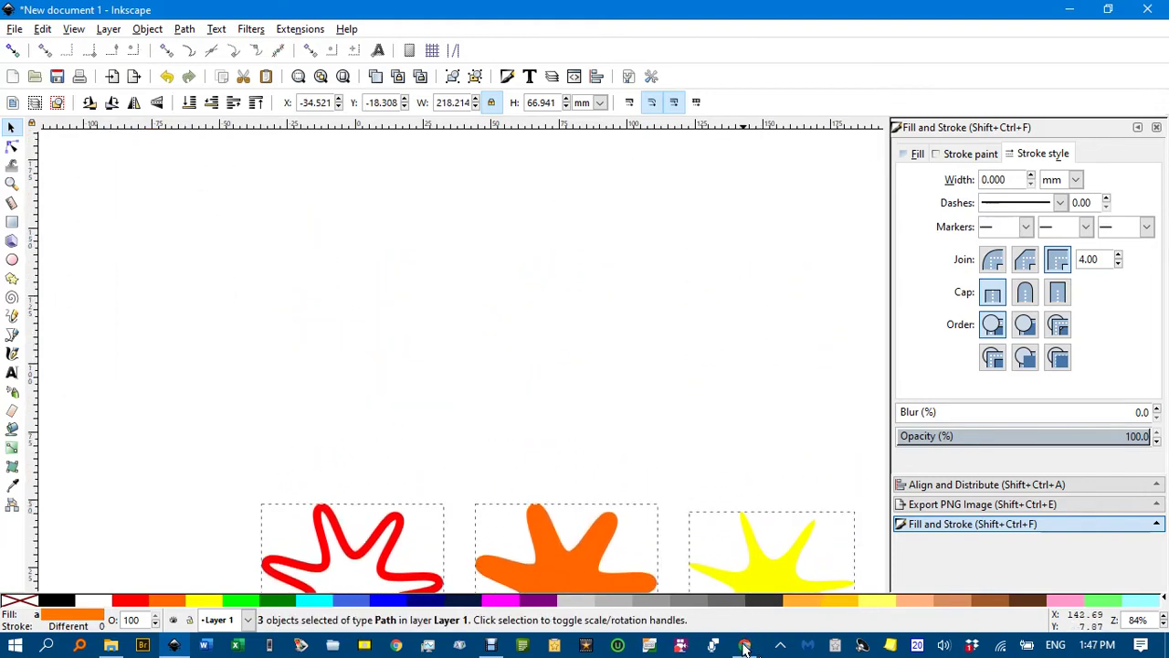
{"action": "scroll", "coordinate": [626, 302], "scroll_direction": "up", "scroll_amount": 8}
{"action": "scroll", "coordinate": [625, 302], "scroll_direction": "up", "scroll_amount": 4}
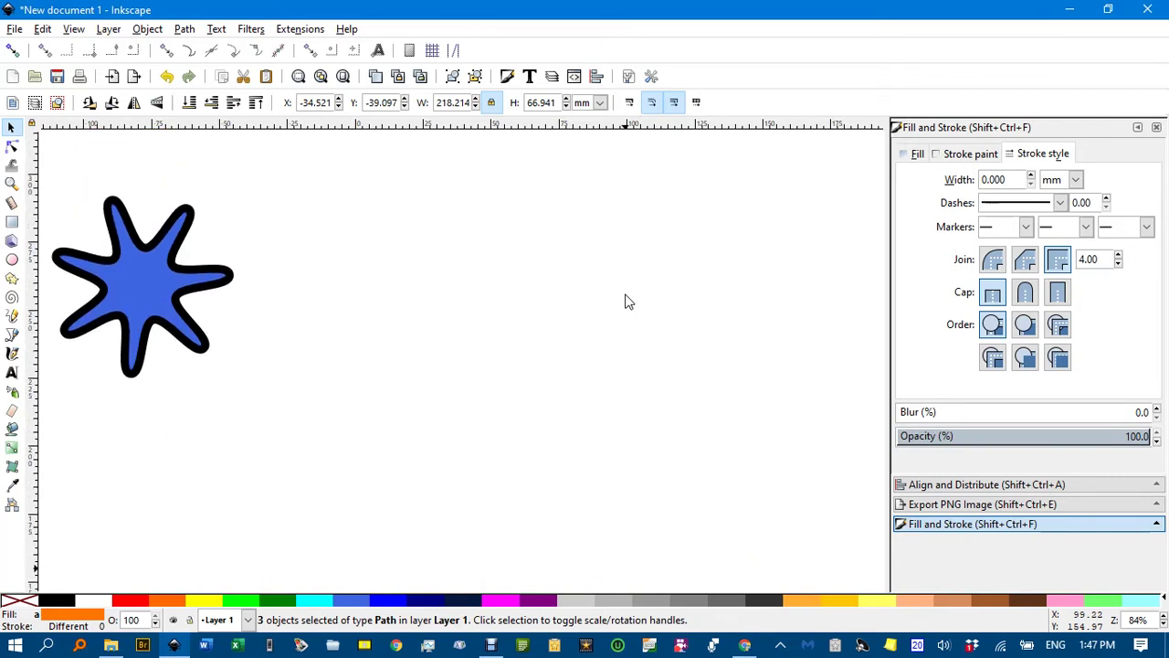
{"action": "left_click", "coordinate": [140, 274]}
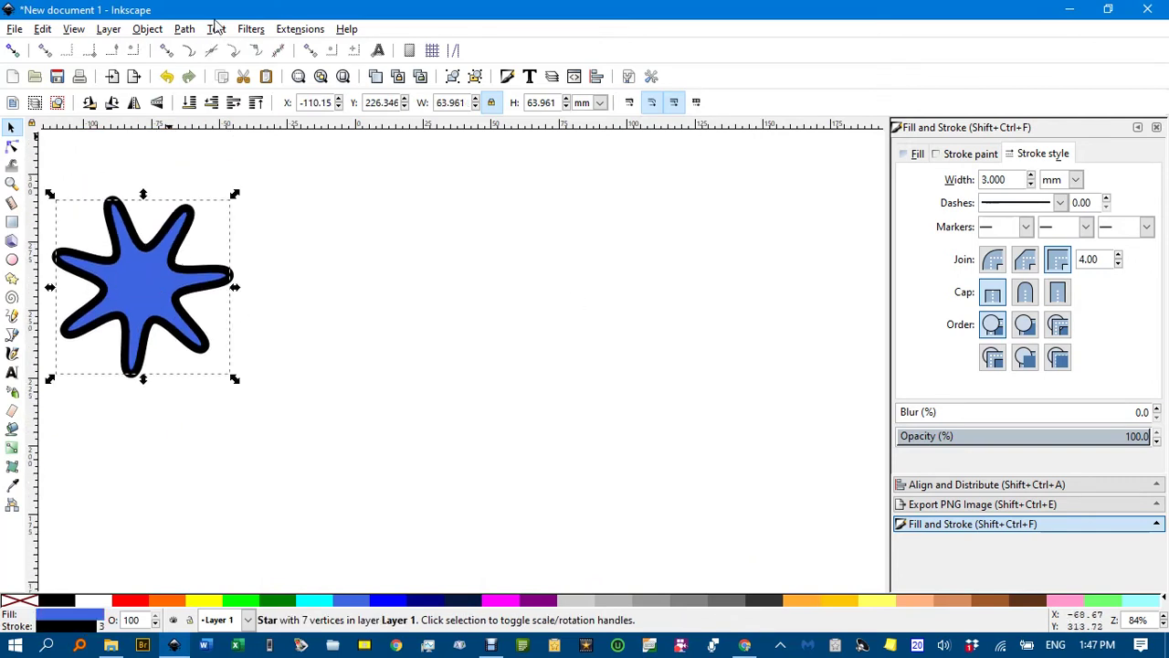
{"action": "left_click", "coordinate": [184, 30]}
Apply Stroke to Path to the blue star and inspect the resulting nodes up close
{"action": "left_click", "coordinate": [215, 68]}
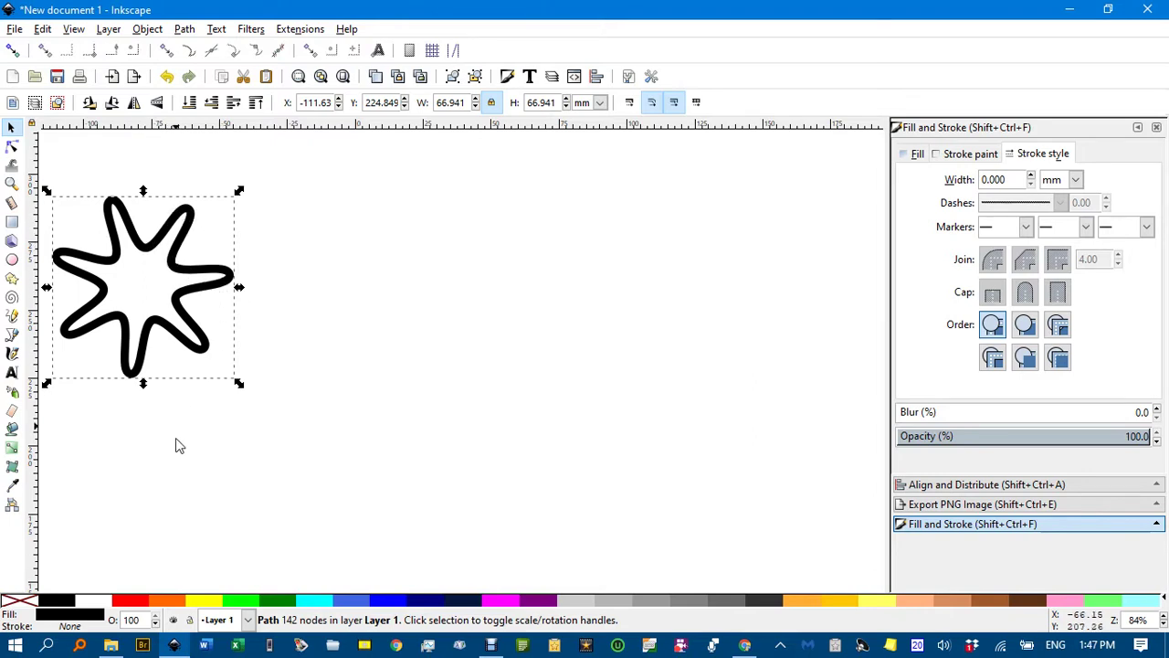
{"action": "key", "text": "n"}
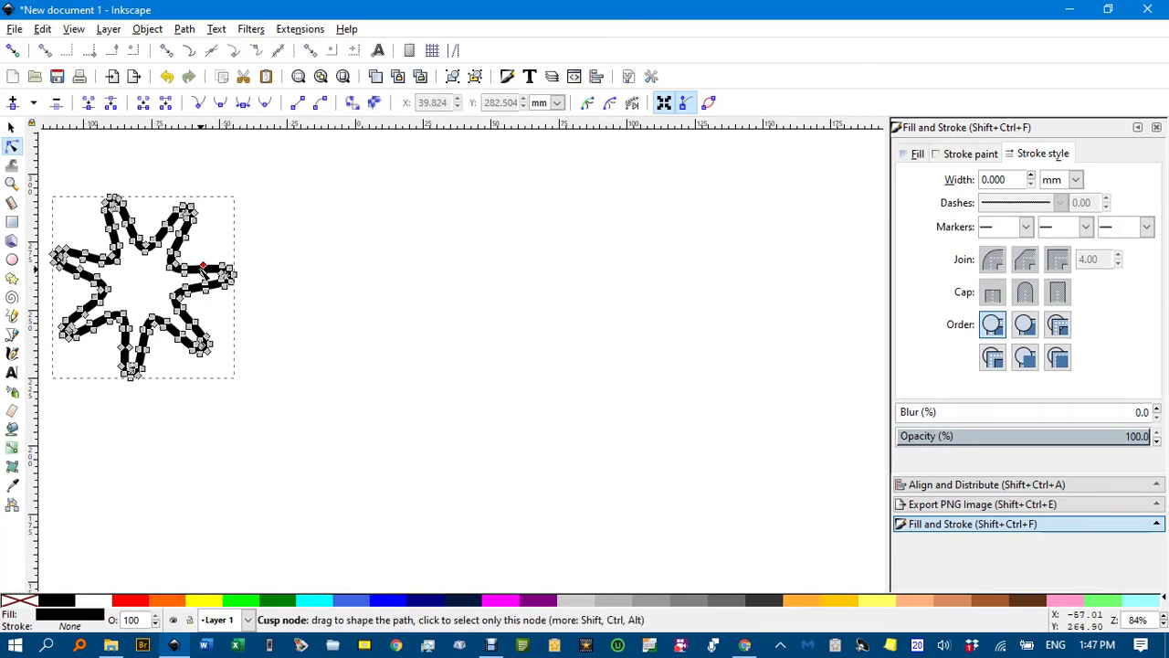
{"action": "scroll", "coordinate": [202, 264], "scroll_direction": "up", "scroll_amount": 3}
{"action": "scroll", "coordinate": [202, 264], "scroll_direction": "up", "scroll_amount": 2}
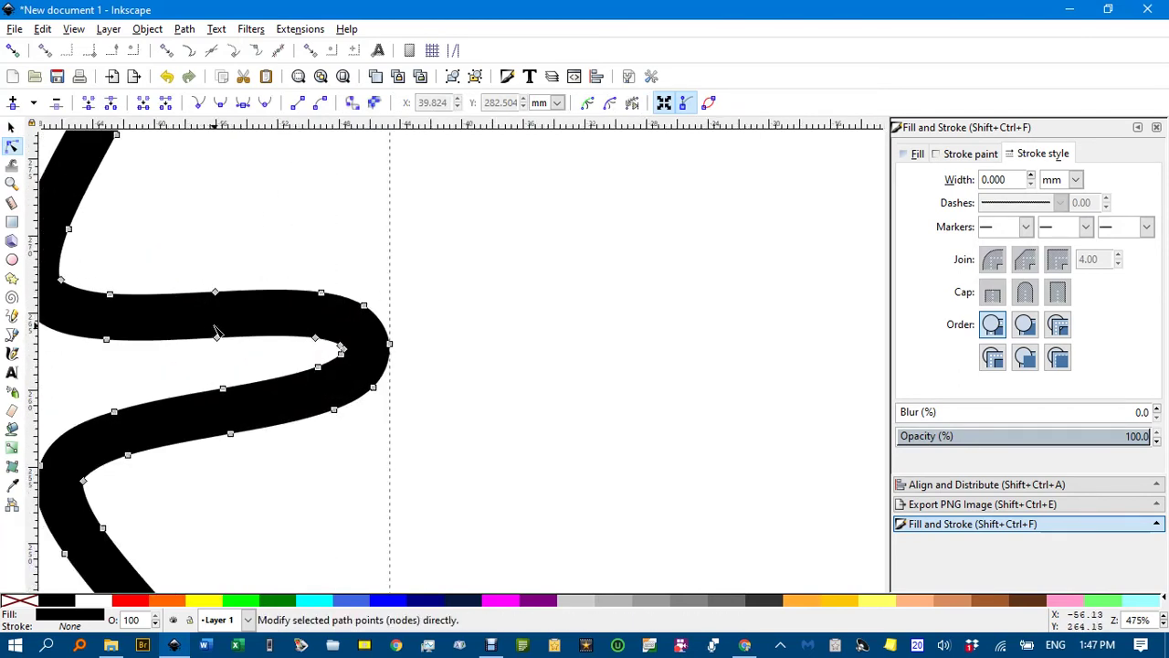
{"action": "scroll", "coordinate": [226, 317], "scroll_direction": "down", "scroll_amount": 2}
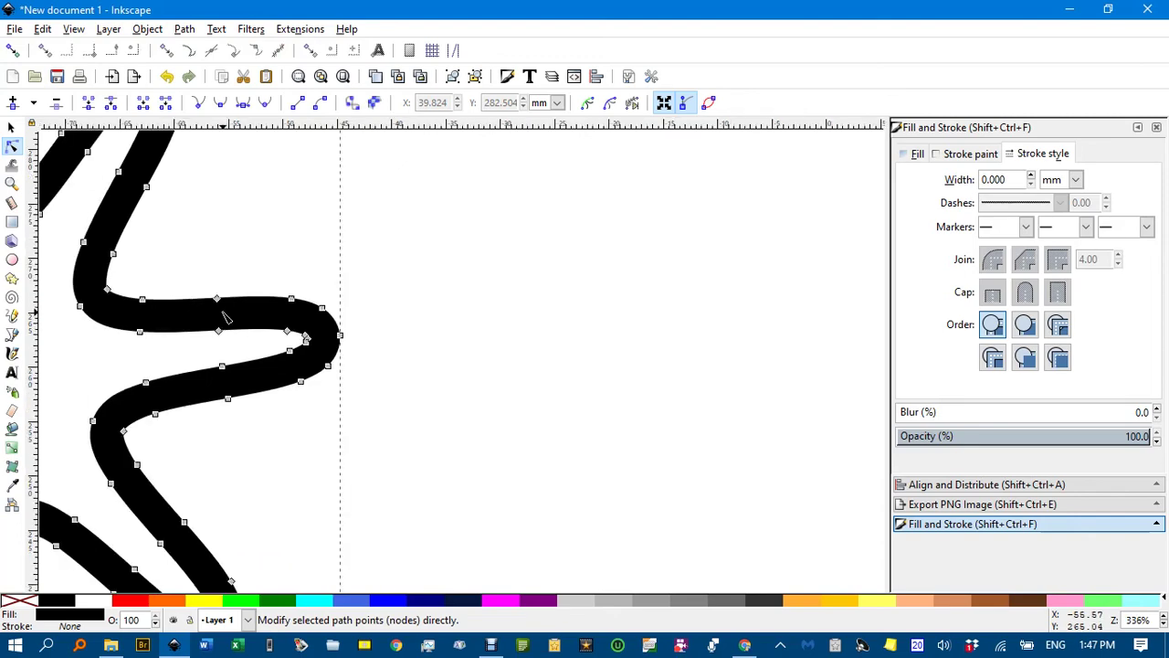
{"action": "scroll", "coordinate": [229, 319], "scroll_direction": "left", "scroll_amount": 6}
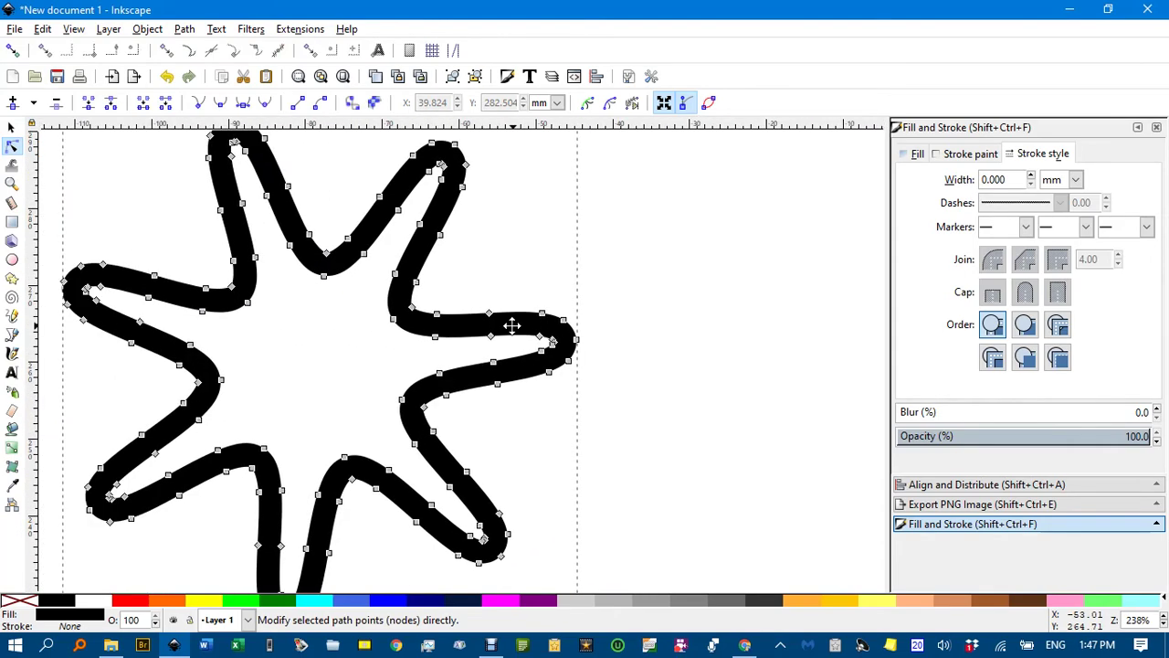
Give the hollow star a temporary red 0.5 mm stroke, then deselect and zoom to inspect its edges
{"action": "key", "text": "5"}
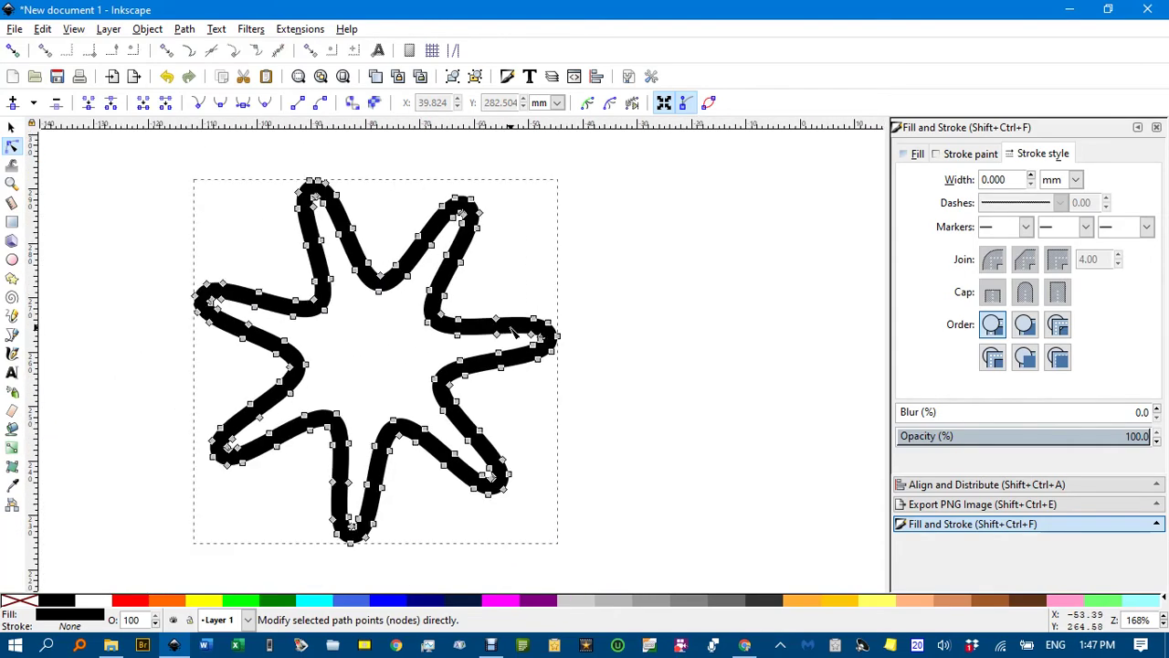
{"action": "left_click", "coordinate": [133, 610], "text": "shift"}
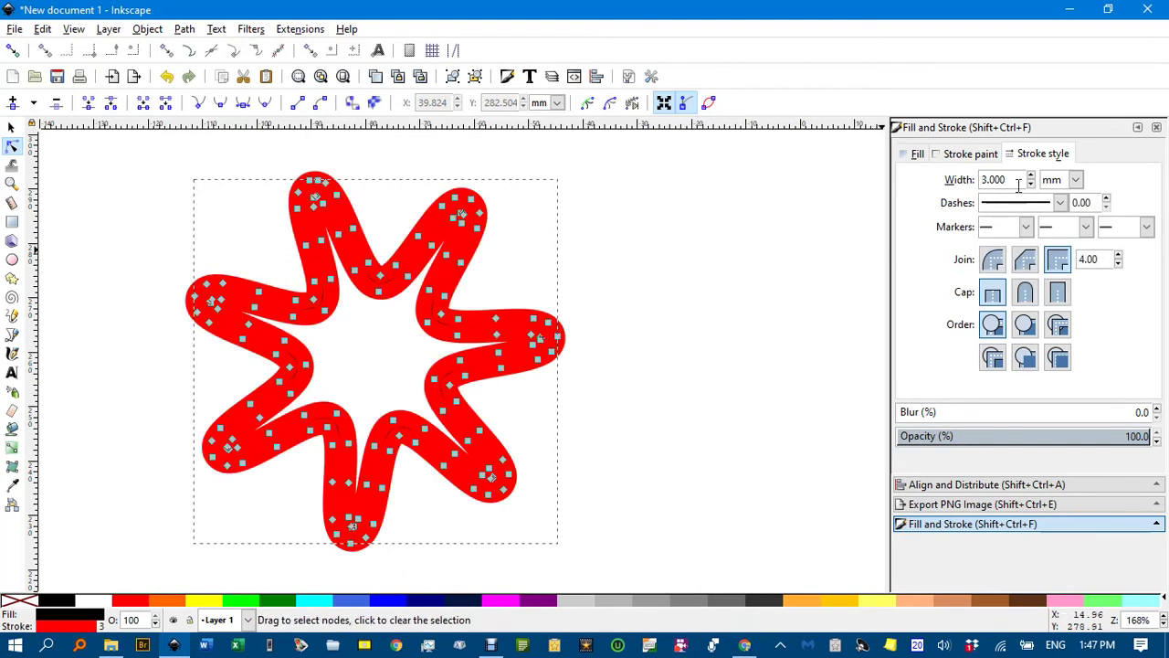
{"action": "left_click_drag", "start_coordinate": [1018, 180], "coordinate": [986, 180]}
{"action": "type", "text": "0.5"}
{"action": "key", "text": "Return"}
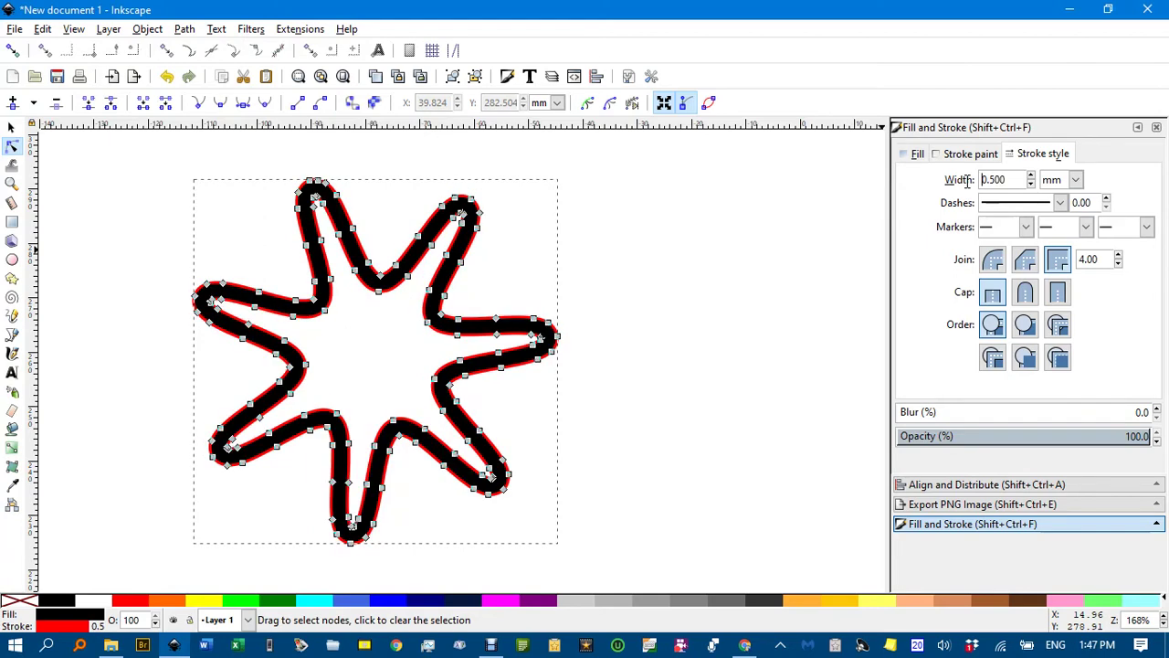
{"action": "left_click", "coordinate": [562, 252]}
{"action": "scroll", "coordinate": [391, 301], "scroll_direction": "up", "scroll_amount": 2, "text": "ctrl"}
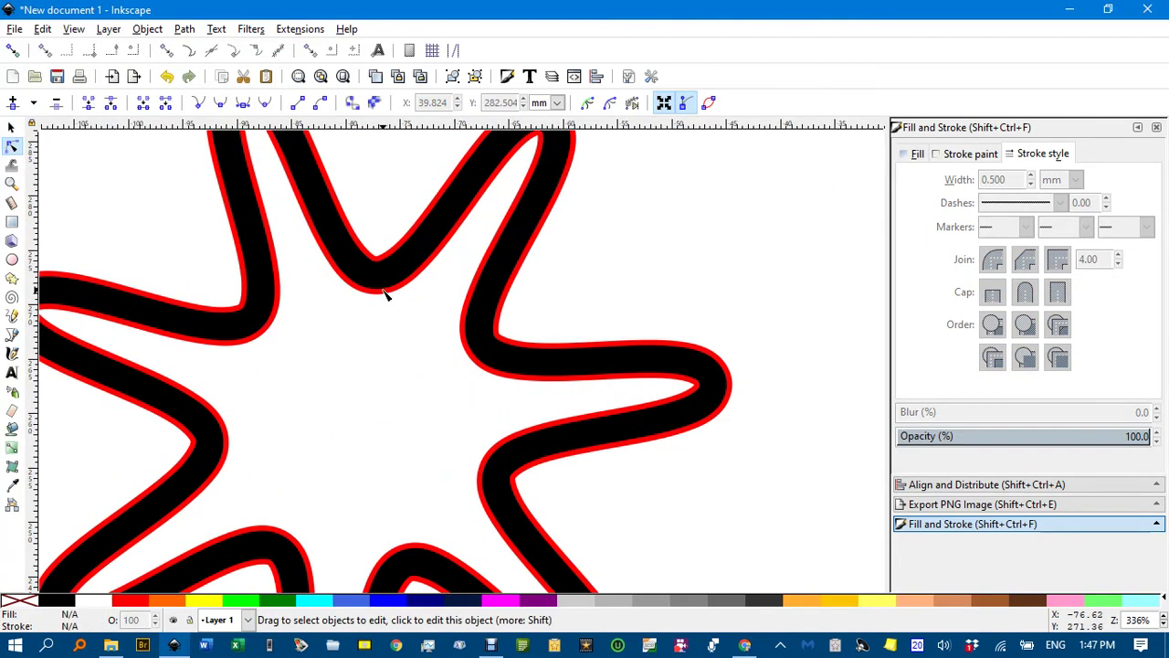
{"action": "scroll", "coordinate": [385, 292], "scroll_direction": "down", "scroll_amount": 2, "text": "ctrl"}
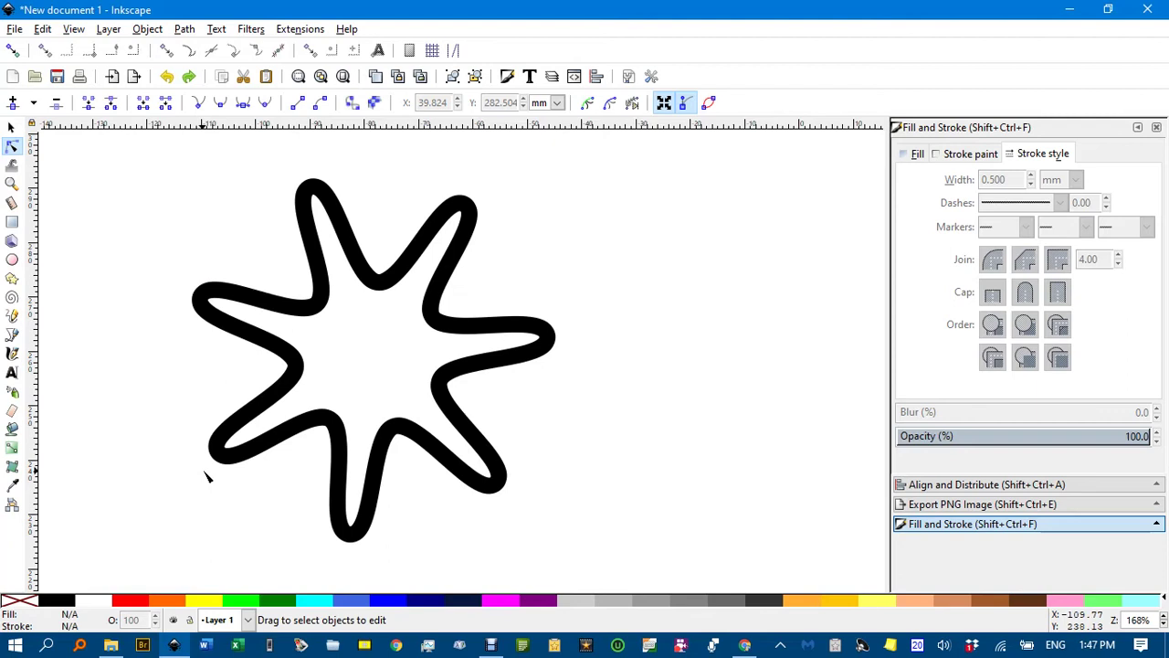
{"action": "scroll", "coordinate": [206, 475], "scroll_direction": "down", "scroll_amount": 2, "text": "ctrl"}
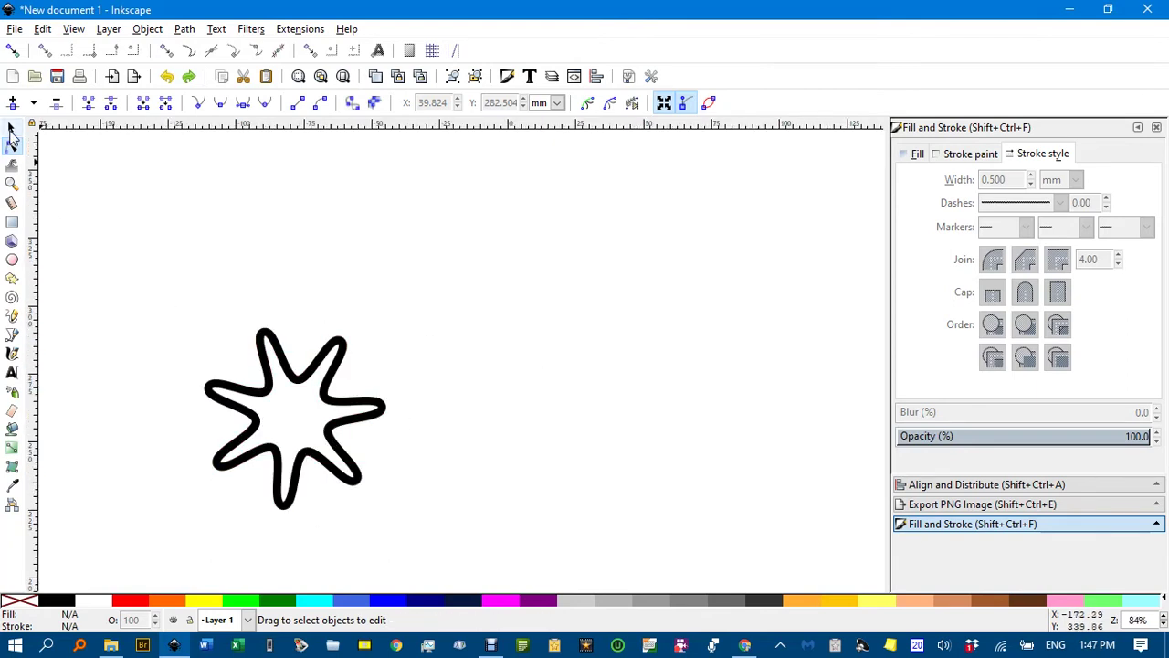
Move the hollow star up and right, then Break Apart it into outer and inner paths
{"action": "left_click", "coordinate": [11, 128]}
{"action": "scroll", "coordinate": [343, 386], "scroll_direction": "up", "scroll_amount": 2, "text": "ctrl"}
{"action": "left_click_drag", "start_coordinate": [320, 347], "coordinate": [381, 273]}
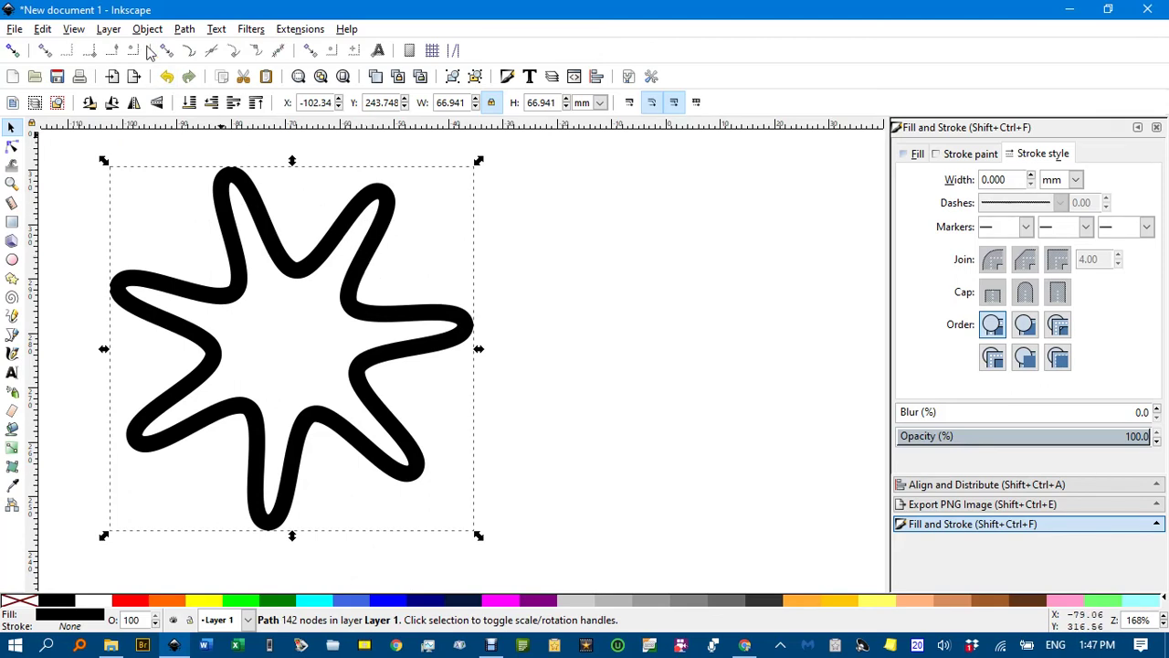
{"action": "left_click", "coordinate": [187, 30]}
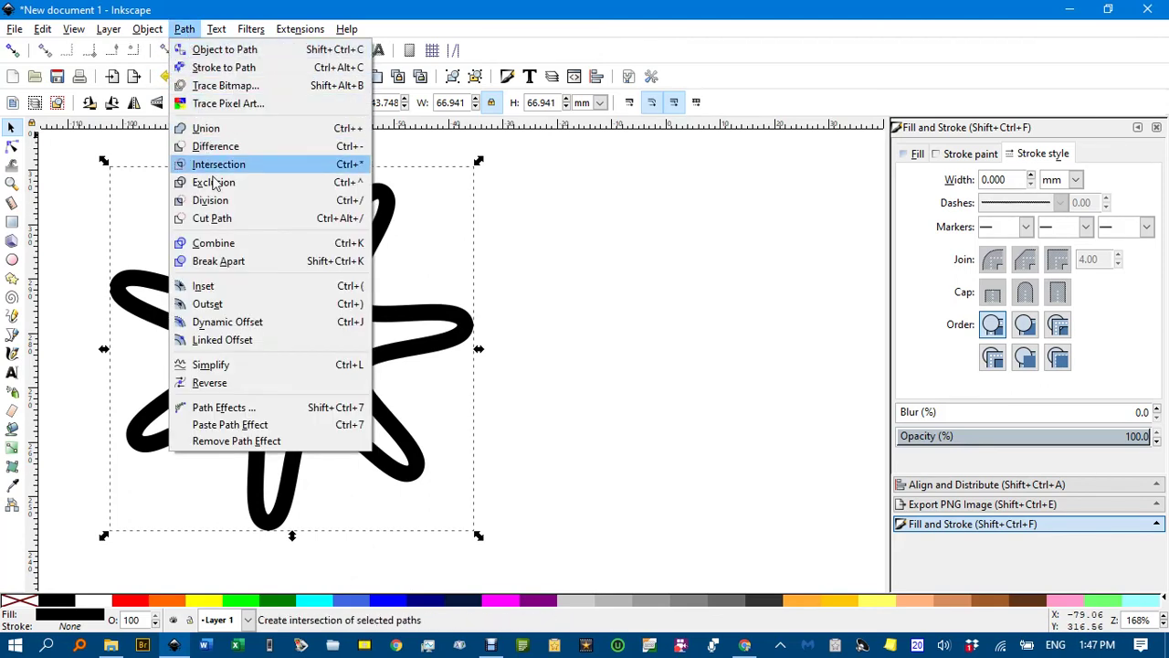
{"action": "left_click", "coordinate": [228, 263]}
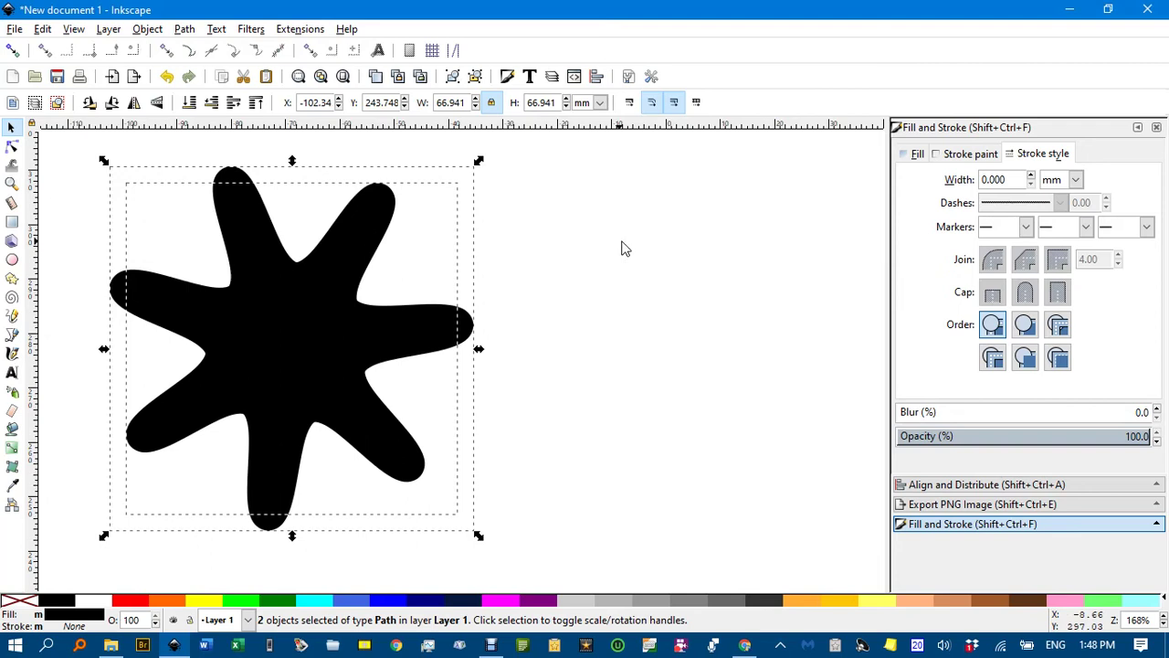
Select the inner star path alone and drag it horizontally to the right
{"action": "left_click", "coordinate": [552, 262]}
{"action": "left_click", "coordinate": [306, 326]}
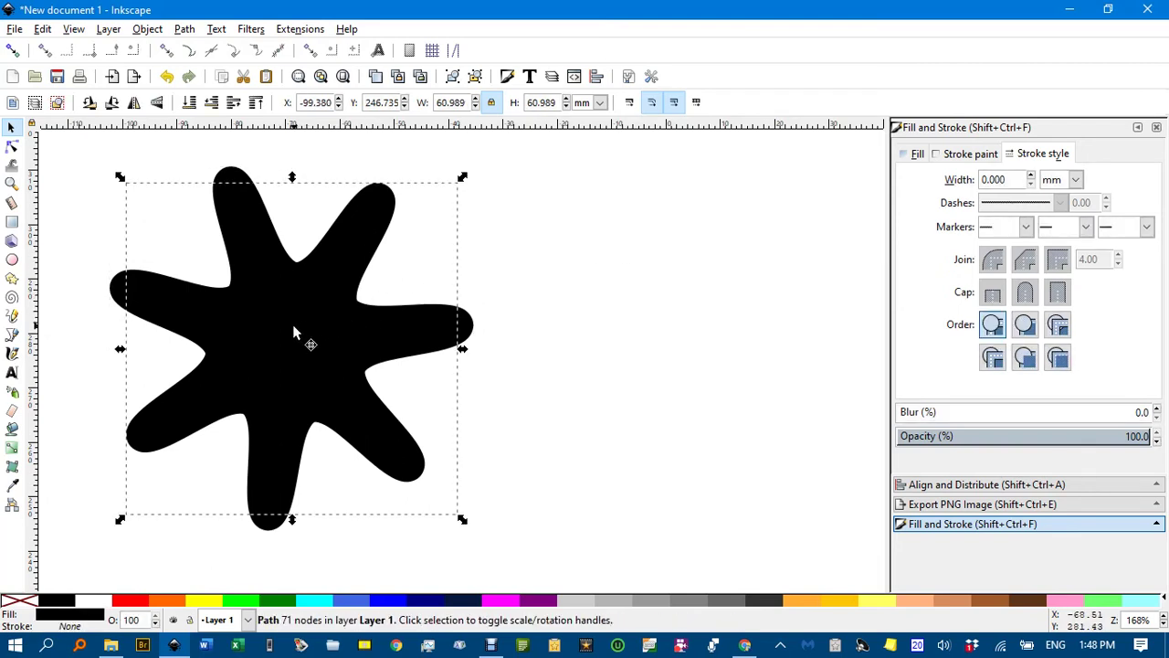
{"action": "key", "text": "ctrl+d"}
{"action": "left_click_drag", "start_coordinate": [292, 331], "coordinate": [681, 331]}
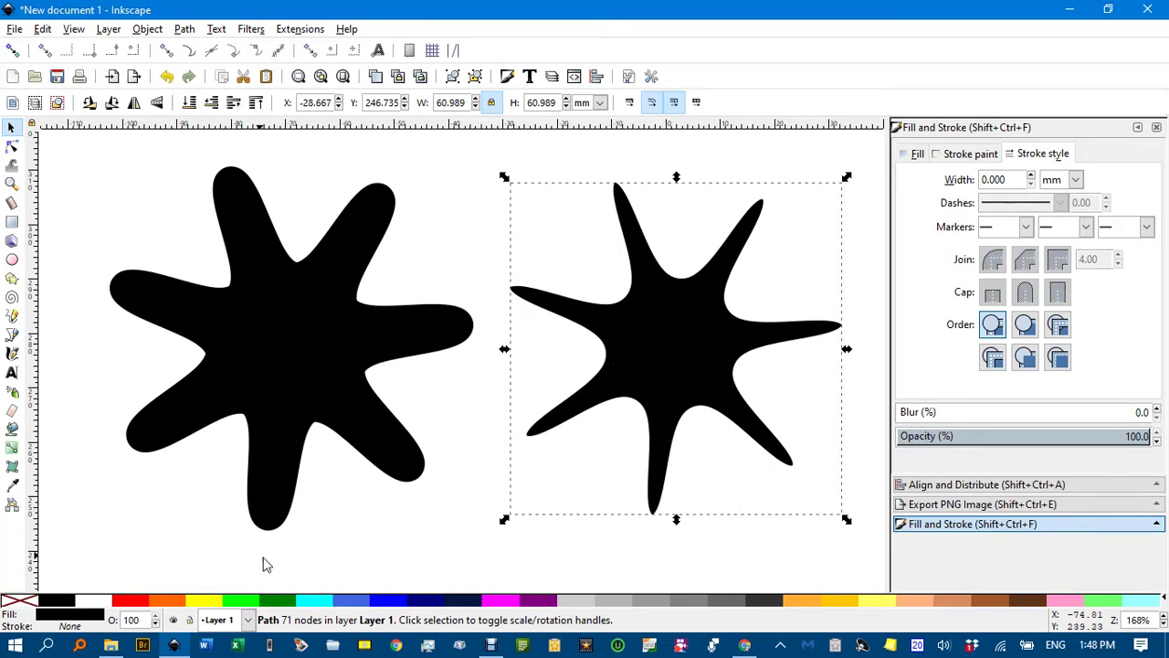
Fill the right star cyan and the left star orange
{"action": "left_click", "coordinate": [320, 600]}
{"action": "left_click", "coordinate": [300, 390]}
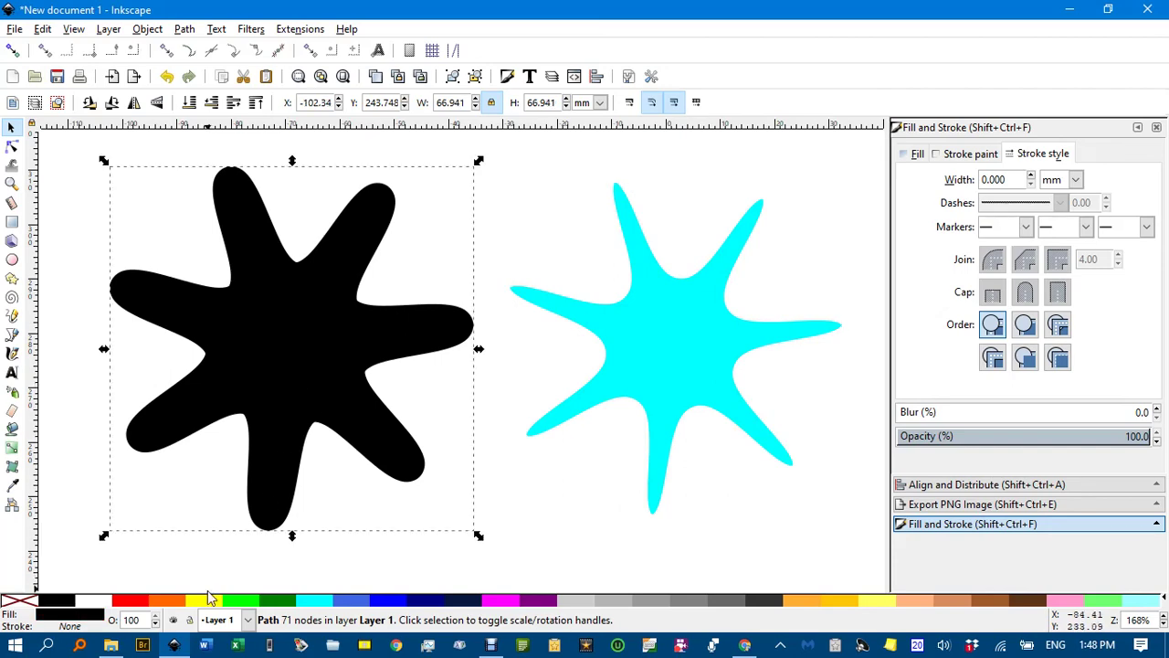
{"action": "left_click", "coordinate": [174, 600]}
Give the orange star a red outline and the cyan star a blue outline
{"action": "scroll", "coordinate": [395, 425], "scroll_direction": "down", "scroll_amount": 3}
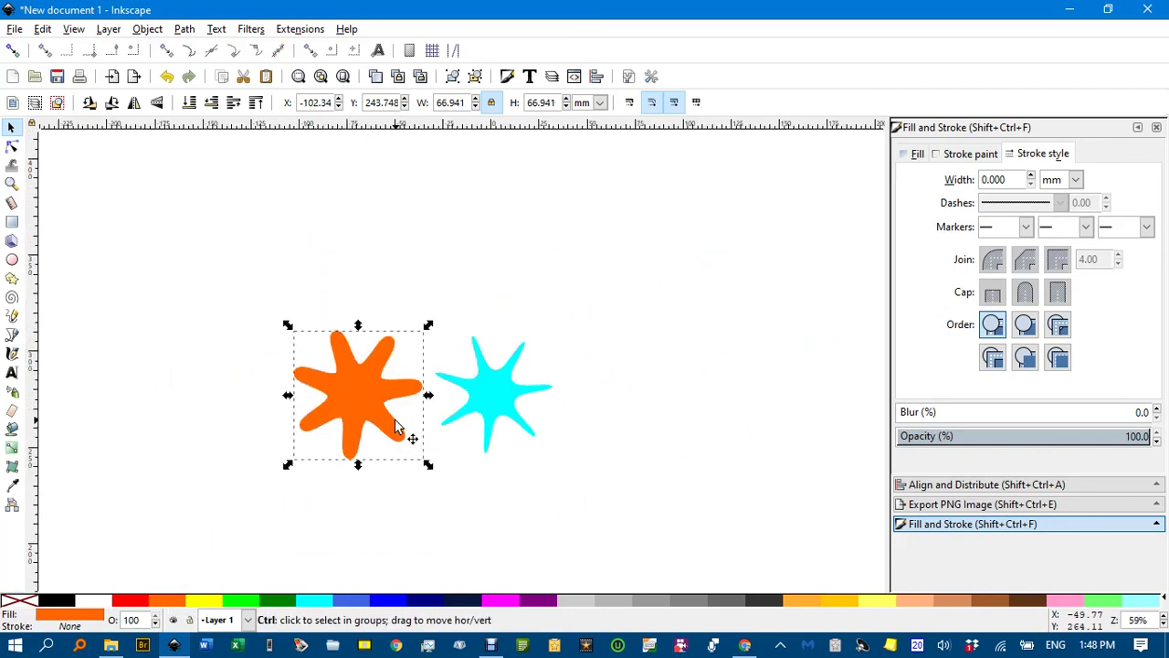
{"action": "scroll", "coordinate": [394, 425], "scroll_direction": "up", "scroll_amount": 5}
{"action": "scroll", "coordinate": [512, 413], "scroll_direction": "right", "scroll_amount": 2}
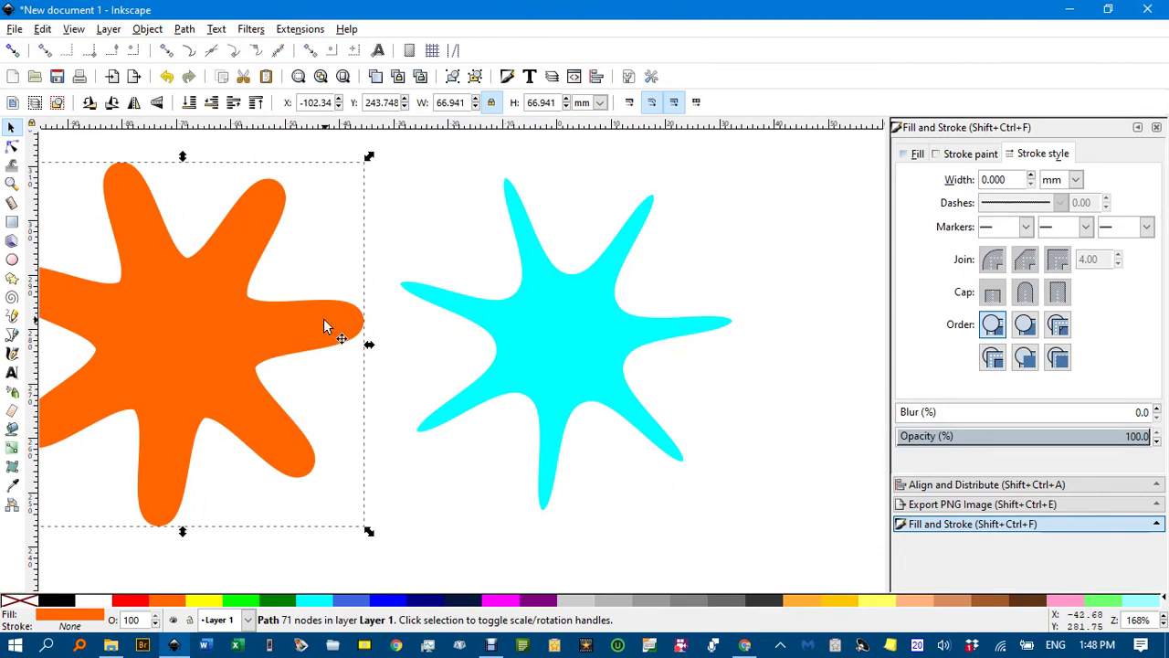
{"action": "scroll", "coordinate": [535, 355], "scroll_direction": "left", "scroll_amount": 1}
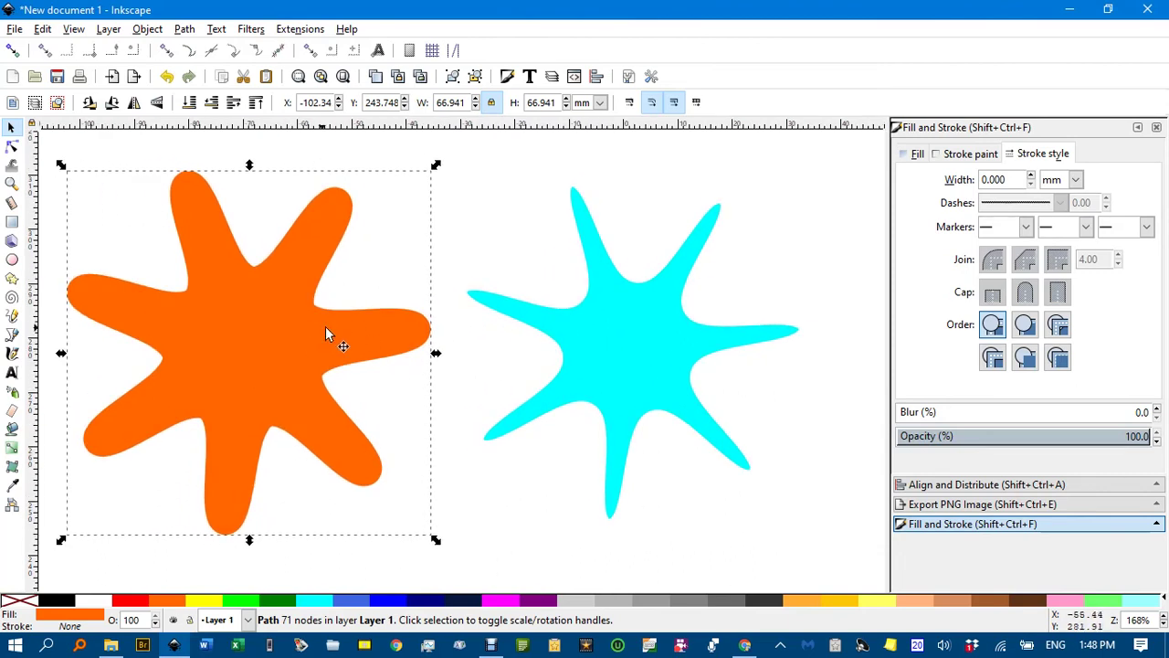
{"action": "left_click", "coordinate": [129, 603], "text": "shift"}
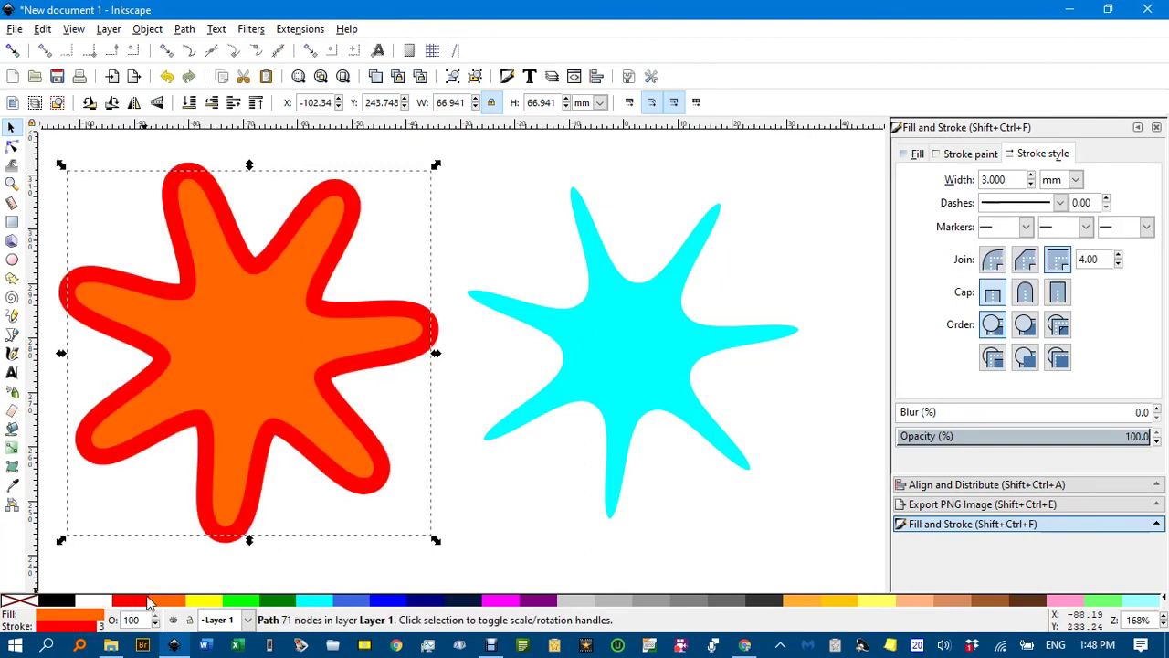
{"action": "left_click", "coordinate": [646, 358]}
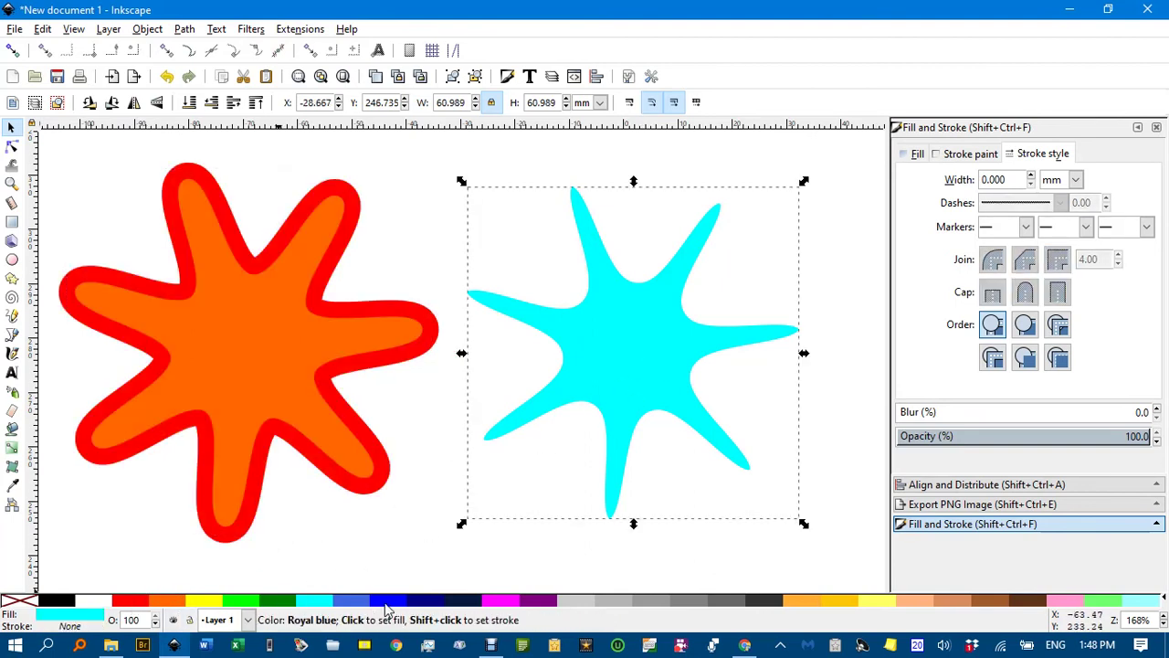
{"action": "left_click", "coordinate": [386, 602], "text": "shift"}
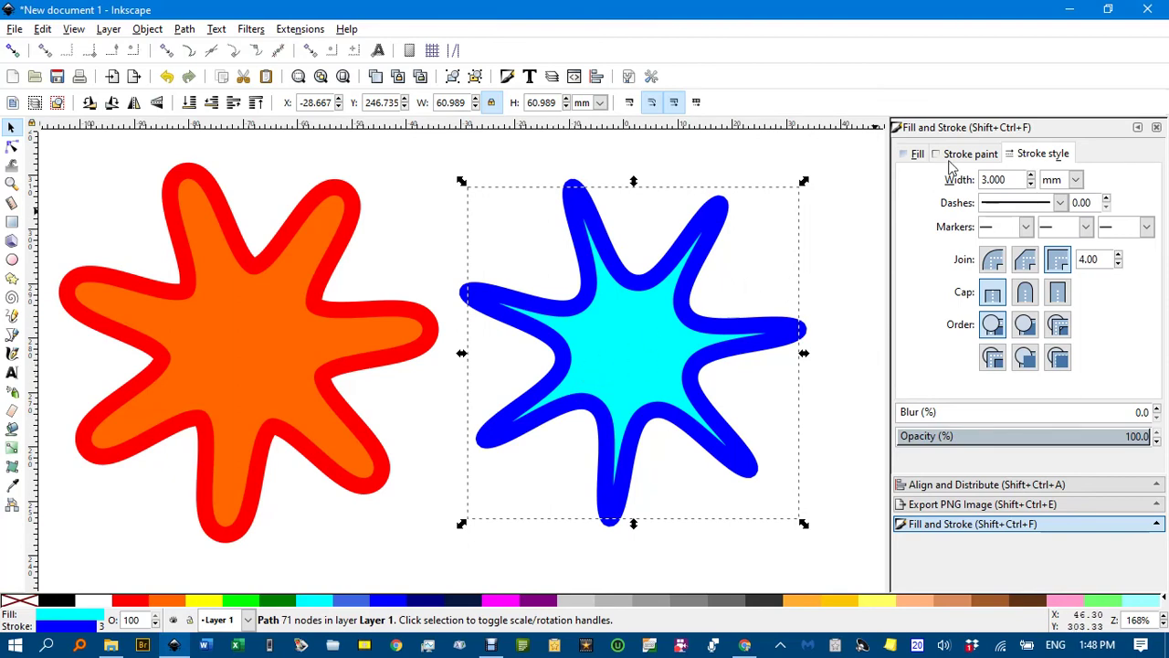
Zoom out and pan to centre the red-outline, orange and yellow star row
{"action": "scroll", "coordinate": [764, 259], "scroll_direction": "down", "scroll_amount": 2, "text": "ctrl"}
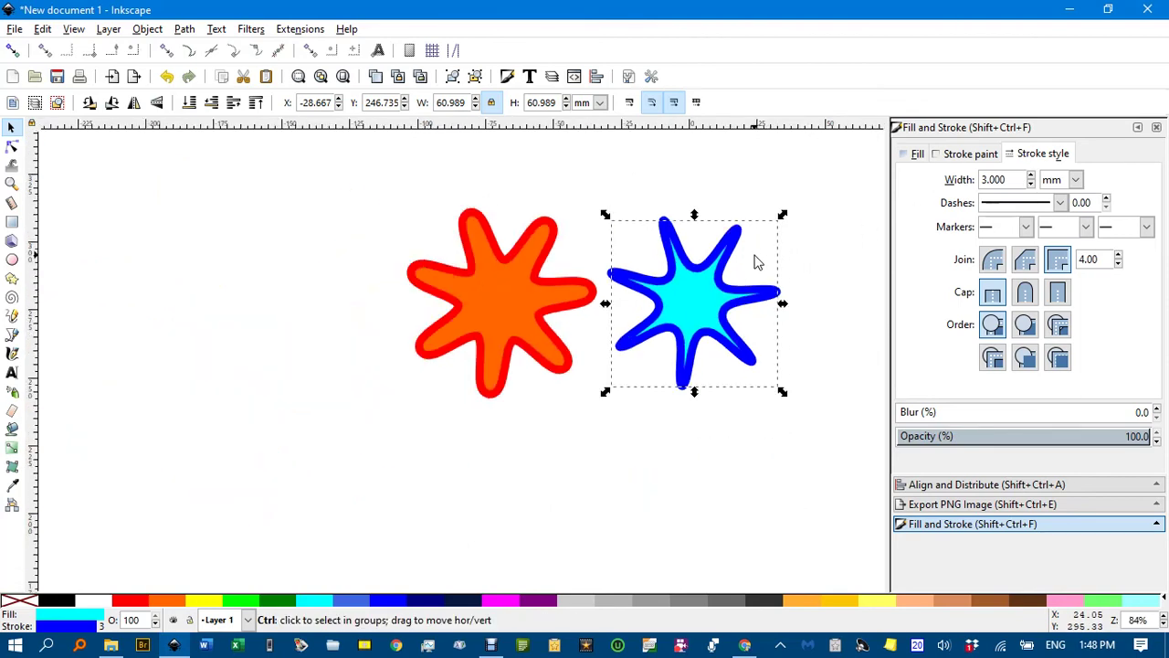
{"action": "scroll", "coordinate": [758, 256], "scroll_direction": "down", "scroll_amount": 1, "text": "ctrl"}
{"action": "left_click_drag", "start_coordinate": [757, 255], "coordinate": [381, 392]}
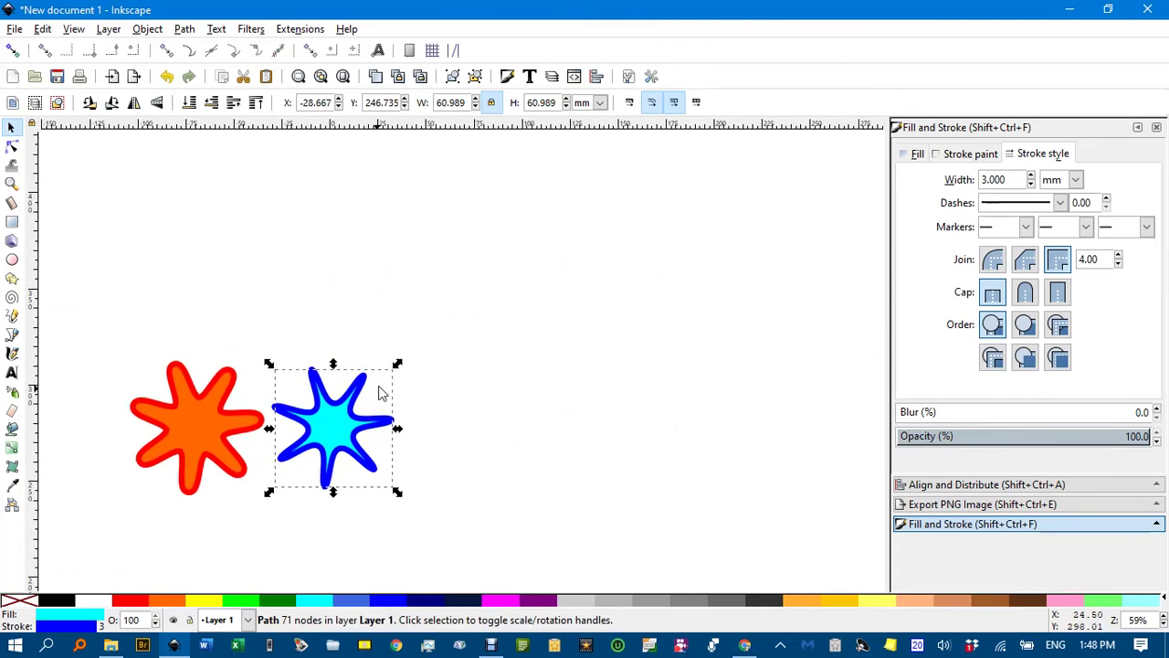
{"action": "scroll", "coordinate": [406, 379], "scroll_direction": "down", "scroll_amount": 2, "text": "ctrl"}
{"action": "scroll", "coordinate": [401, 382], "scroll_direction": "down", "scroll_amount": 2, "text": "ctrl"}
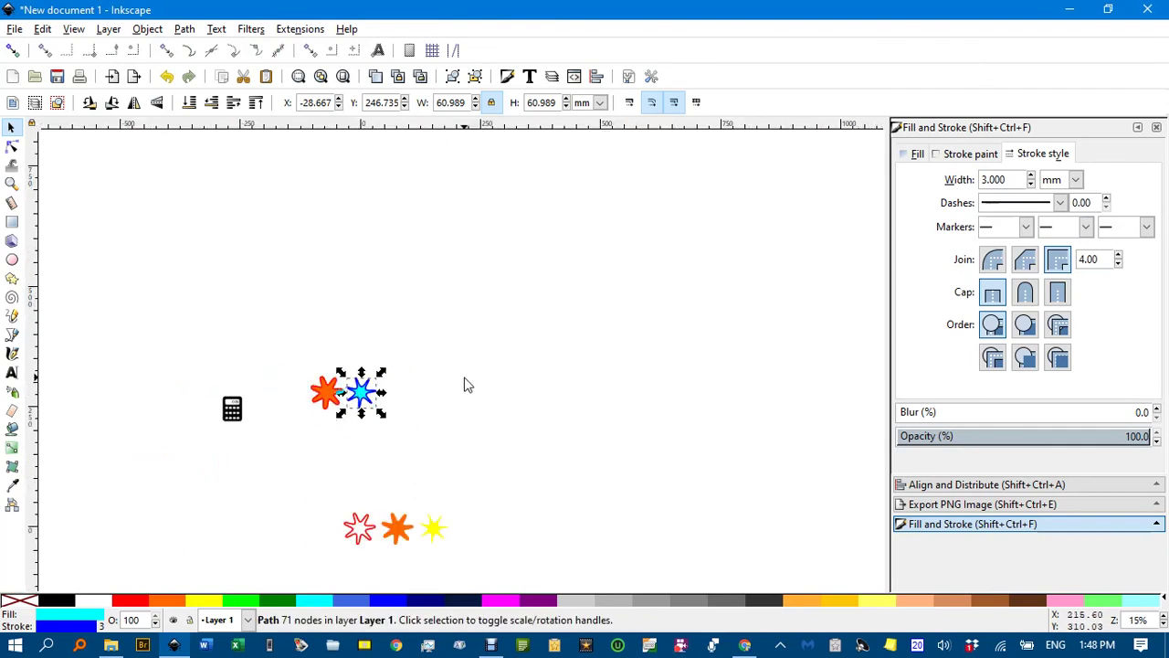
{"action": "left_click_drag", "start_coordinate": [464, 384], "coordinate": [487, 176]}
{"action": "scroll", "coordinate": [422, 340], "scroll_direction": "up", "scroll_amount": 6, "text": "ctrl"}
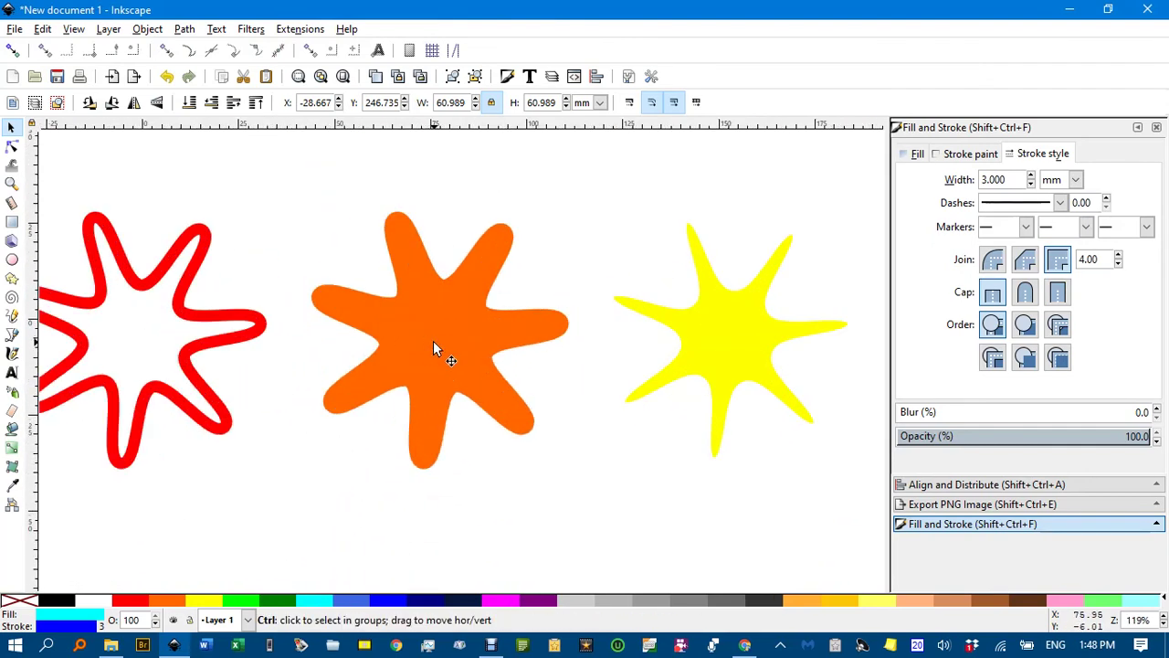
{"action": "scroll", "coordinate": [433, 344], "scroll_direction": "down", "scroll_amount": 1, "text": "ctrl"}
{"action": "left_click_drag", "start_coordinate": [282, 339], "coordinate": [614, 311]}
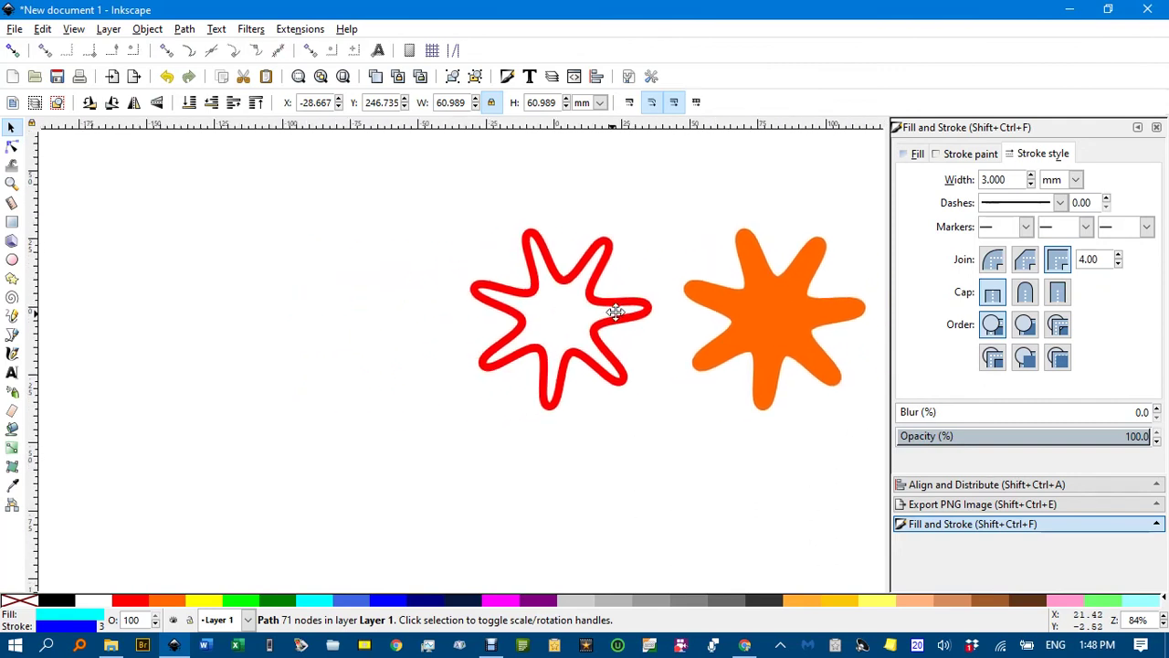
{"action": "left_click_drag", "start_coordinate": [174, 335], "coordinate": [8, 373]}
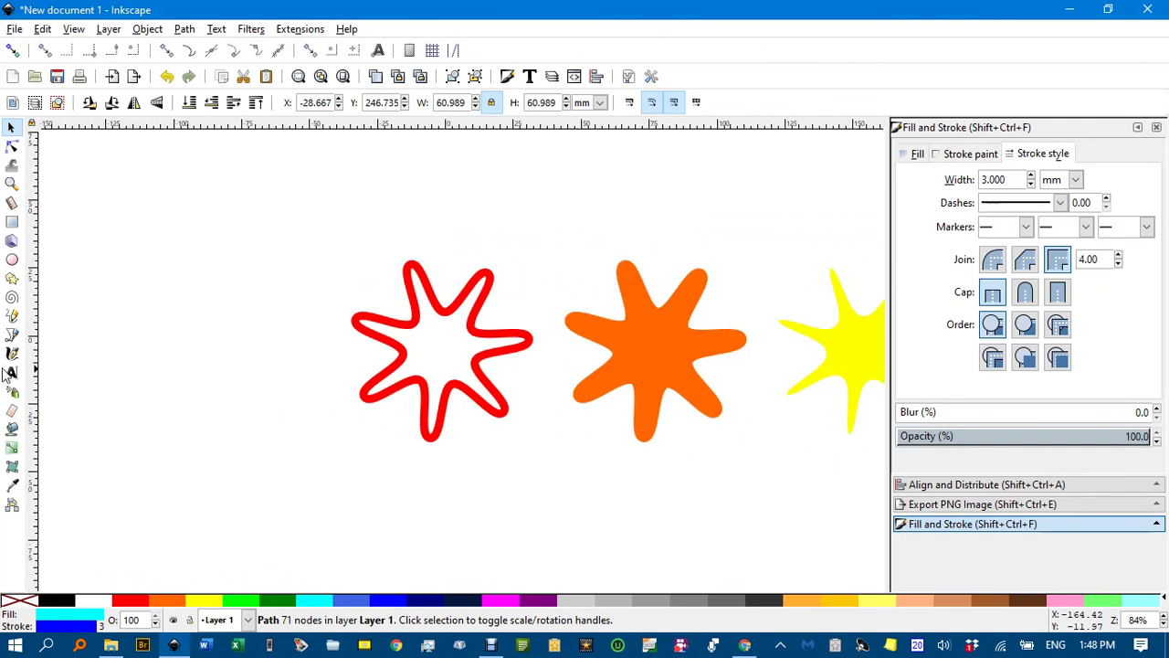
{"action": "left_click_drag", "start_coordinate": [306, 368], "coordinate": [164, 353]}
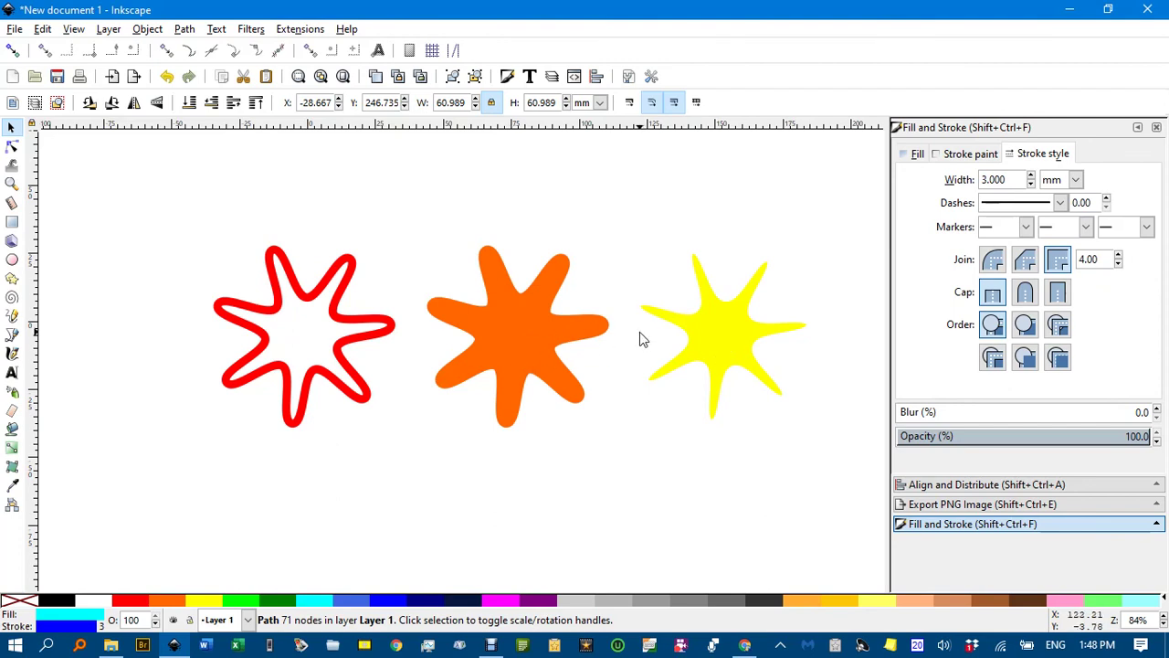
{"action": "left_click_drag", "start_coordinate": [647, 339], "coordinate": [598, 339]}
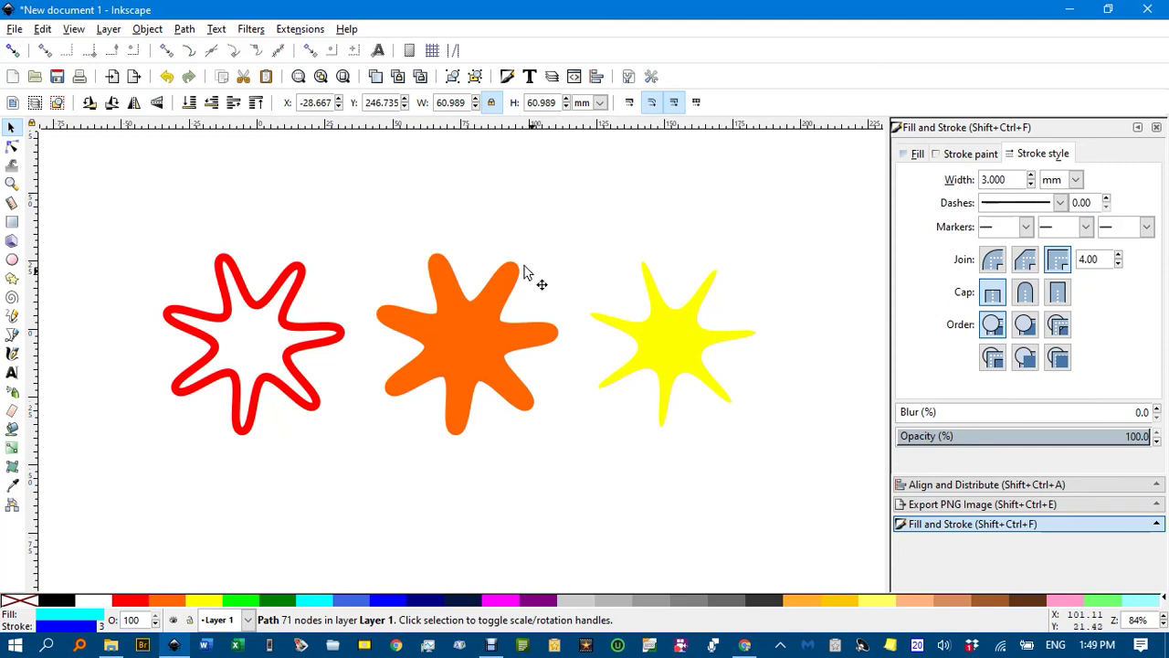
Run Path > Break Apart on the red-outlined hollow star
{"action": "left_click", "coordinate": [186, 29]}
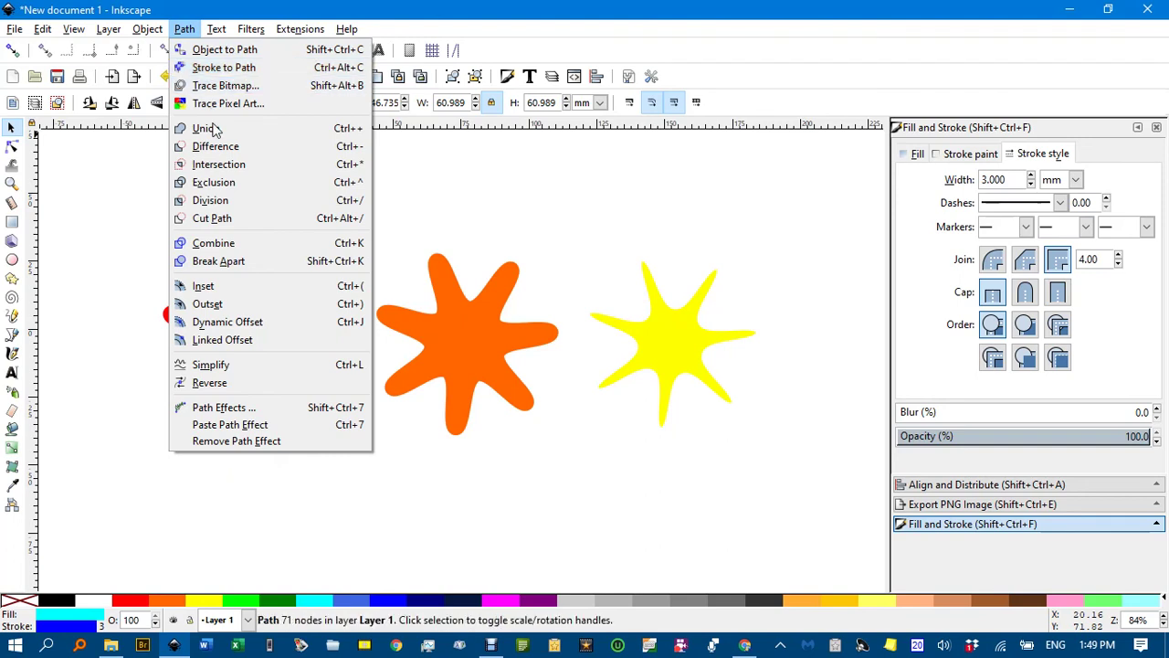
{"action": "left_click", "coordinate": [242, 263]}
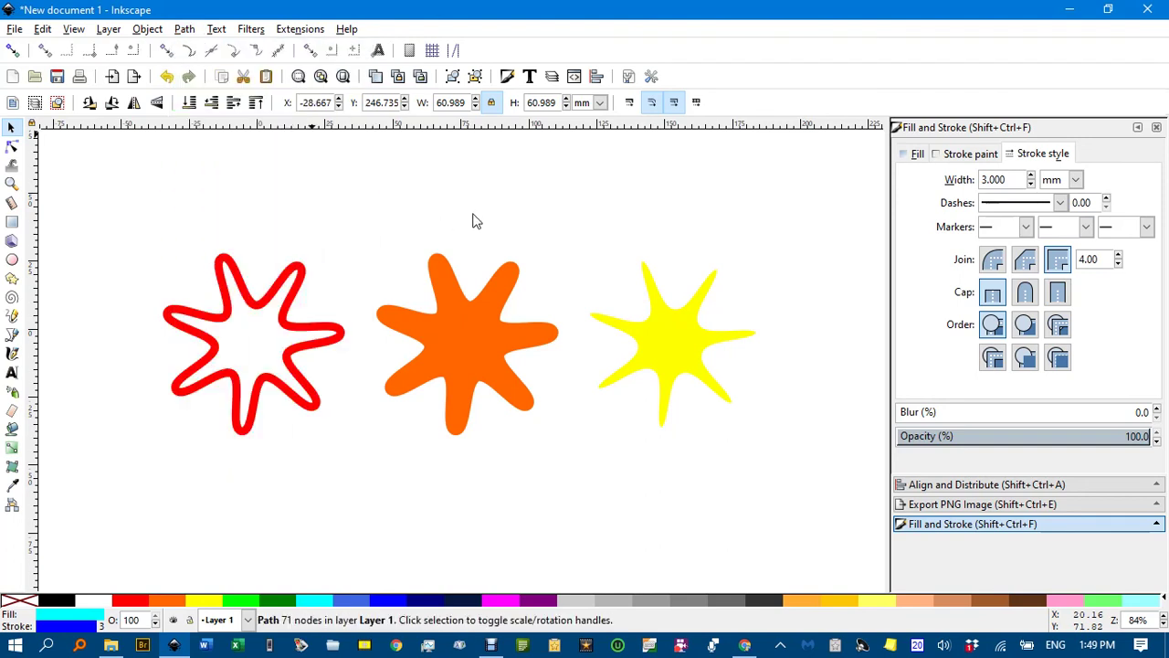